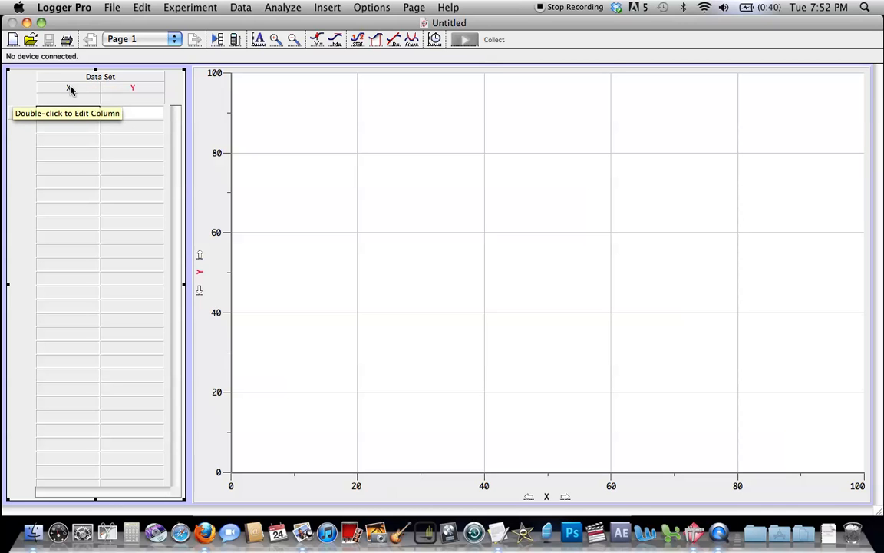
Rename the X column Normal Force and set its short name to FN
{"action": "double_click", "coordinate": [69, 89]}
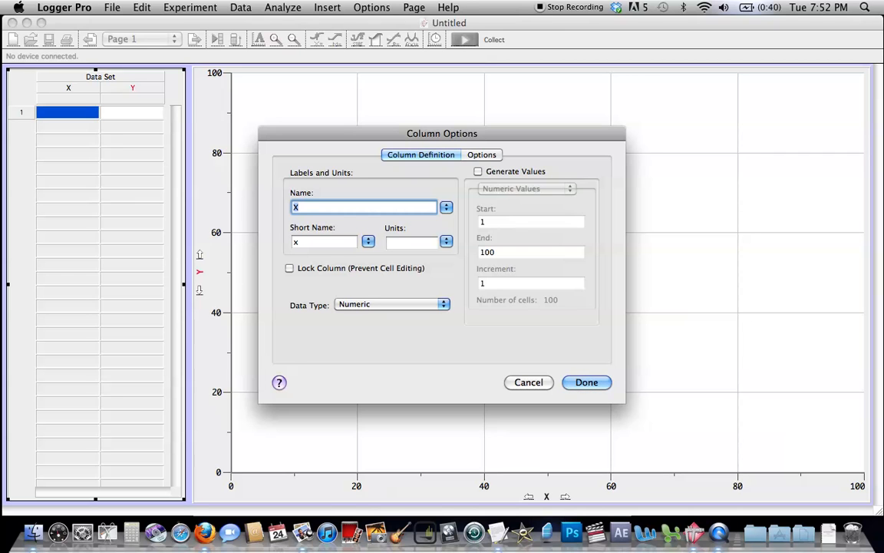
{"action": "type", "text": "Normal Force"}
{"action": "key", "text": "Tab"}
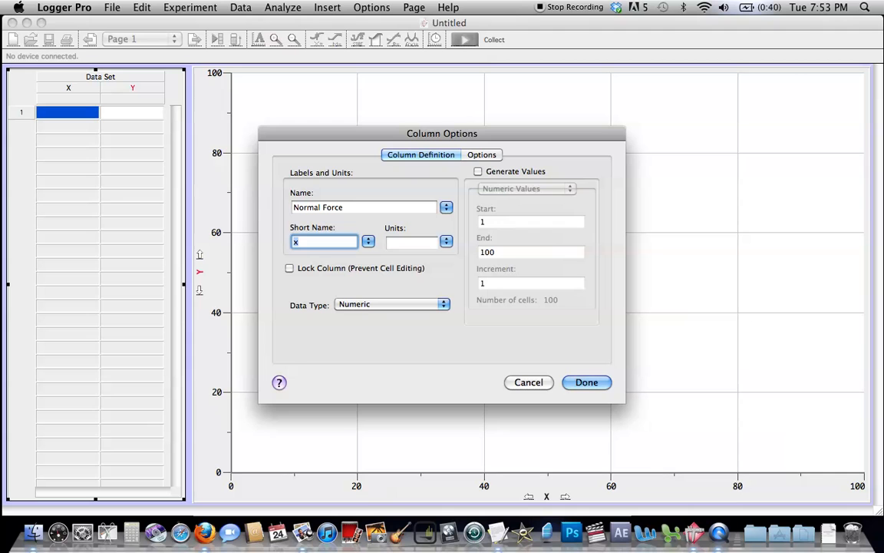
{"action": "type", "text": "FN"}
Try adding a superscript 2 to the FN short name, and remove it again
{"action": "left_click", "coordinate": [369, 241]}
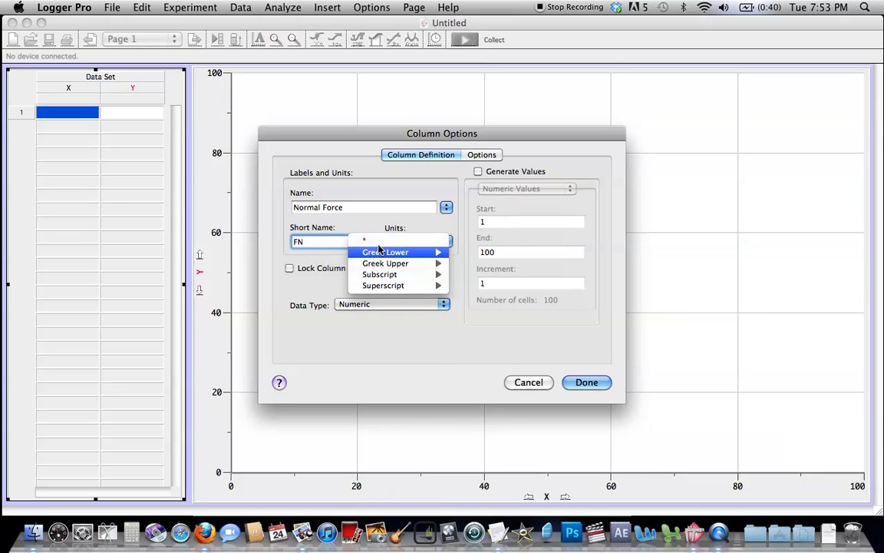
{"action": "mouse_move", "coordinate": [380, 255]}
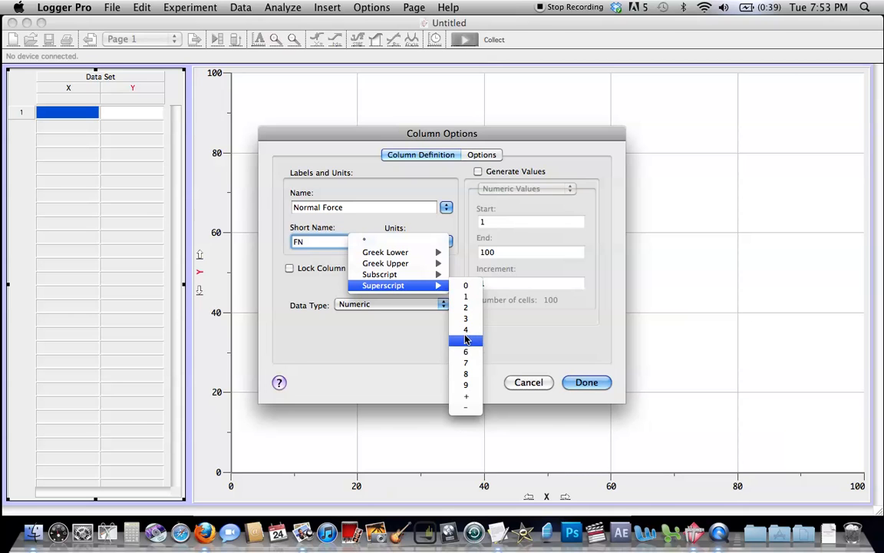
{"action": "left_click", "coordinate": [466, 308]}
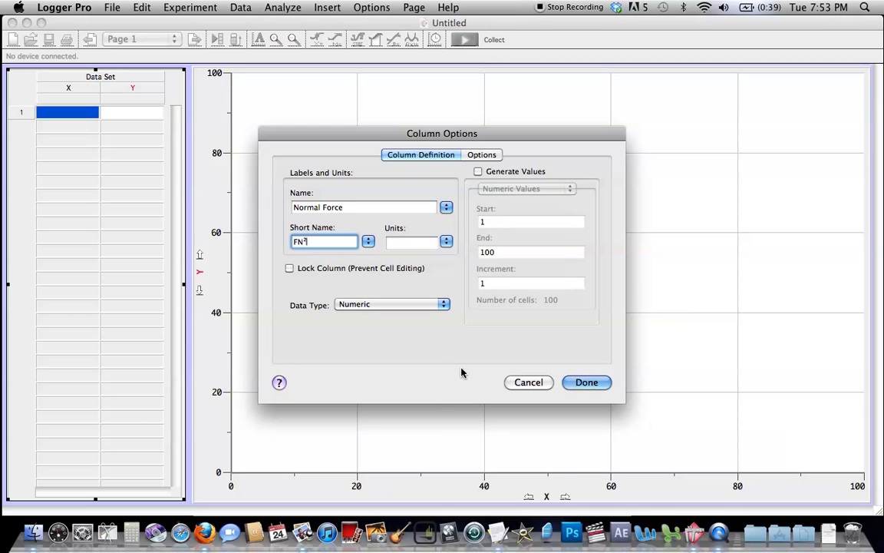
{"action": "key", "text": "BackSpace"}
{"action": "left_click", "coordinate": [369, 241]}
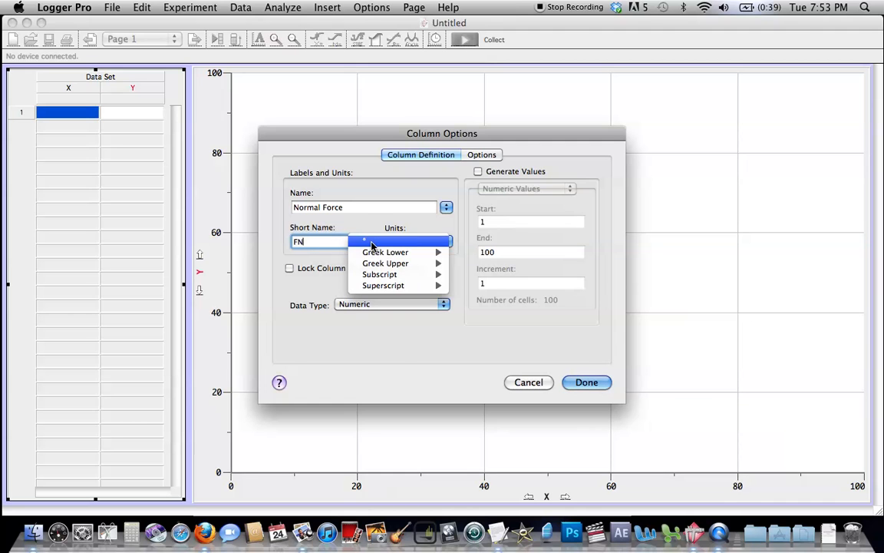
{"action": "left_click", "coordinate": [367, 223]}
Set the Normal Force column's units to N and apply the column options
{"action": "key", "text": "Tab"}
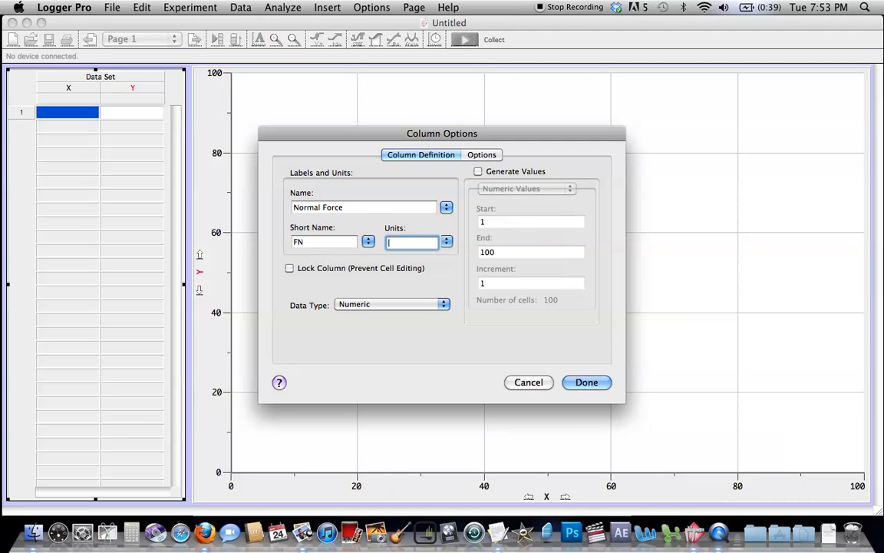
{"action": "type", "text": "N"}
{"action": "left_click", "coordinate": [583, 380]}
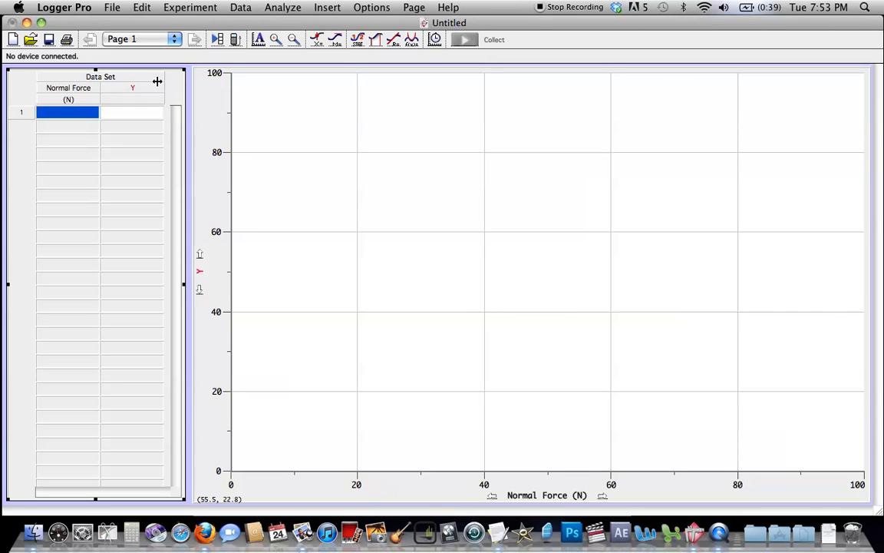
Define the Y column as Friction Force with short name Ff and units N
{"action": "double_click", "coordinate": [132, 88]}
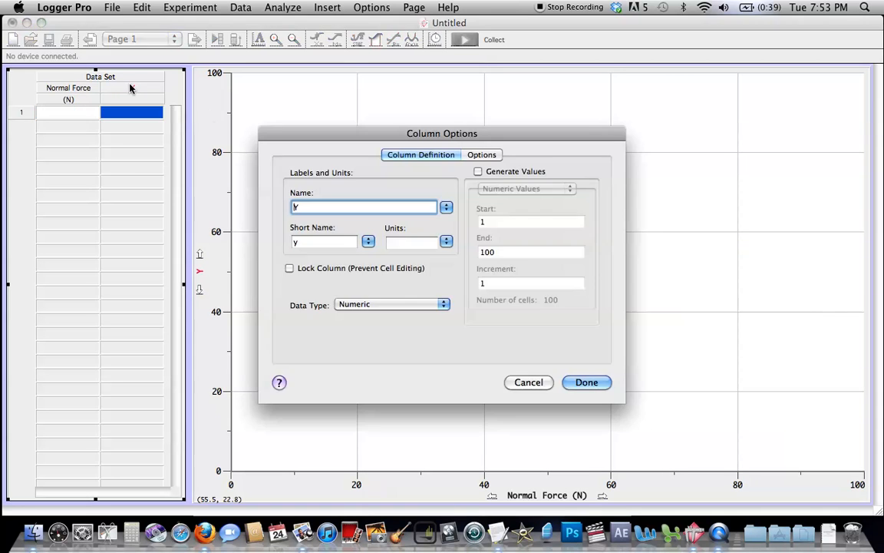
{"action": "type", "text": "Fr"}
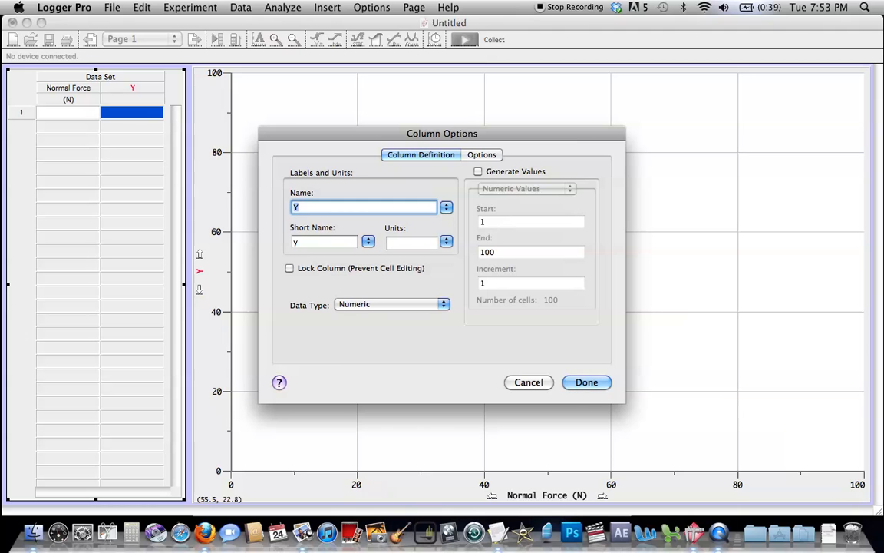
{"action": "type", "text": "iction Force"}
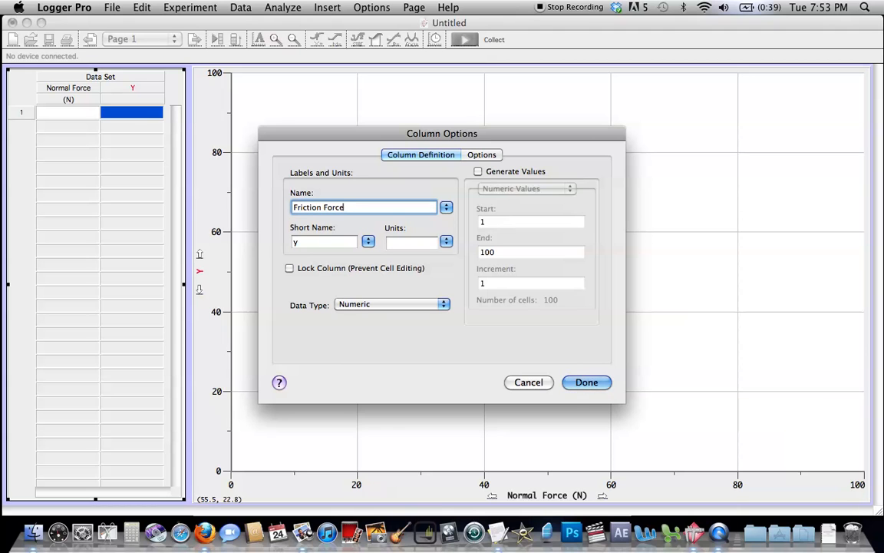
{"action": "left_click", "coordinate": [294, 242]}
{"action": "type", "text": "Ff"}
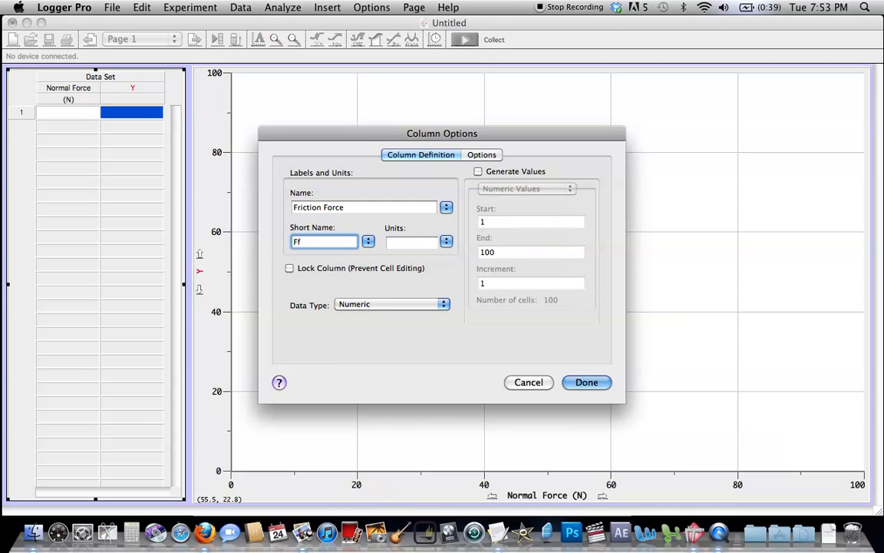
{"action": "key", "text": "Tab"}
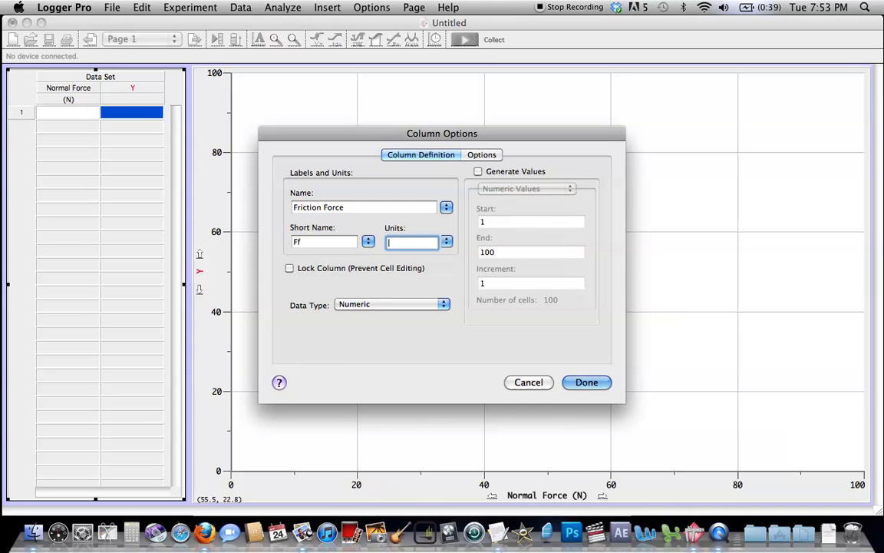
{"action": "type", "text": "N"}
{"action": "left_click", "coordinate": [588, 384]}
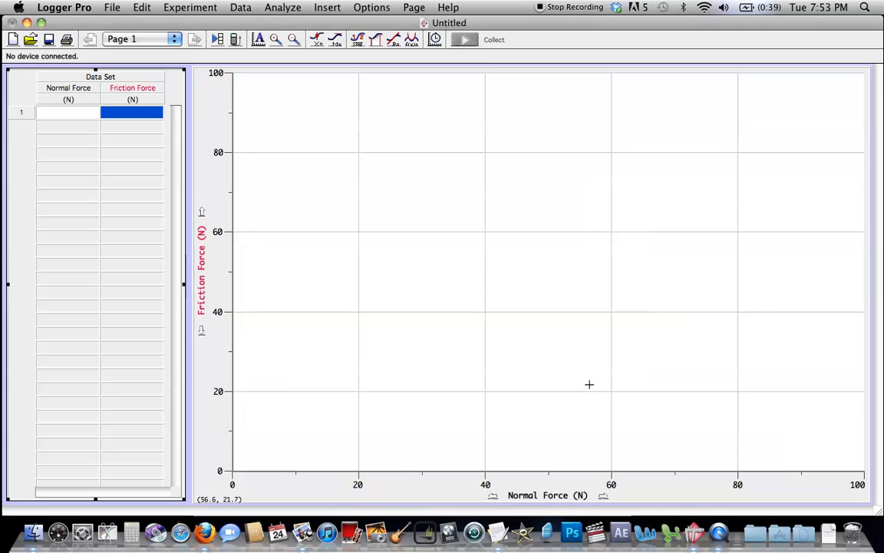
Enter the first three normal and friction force pairs: 1.9 and 1.2, 3.0 and 1.6, 4.2 and 2.7
{"action": "left_click", "coordinate": [57, 112]}
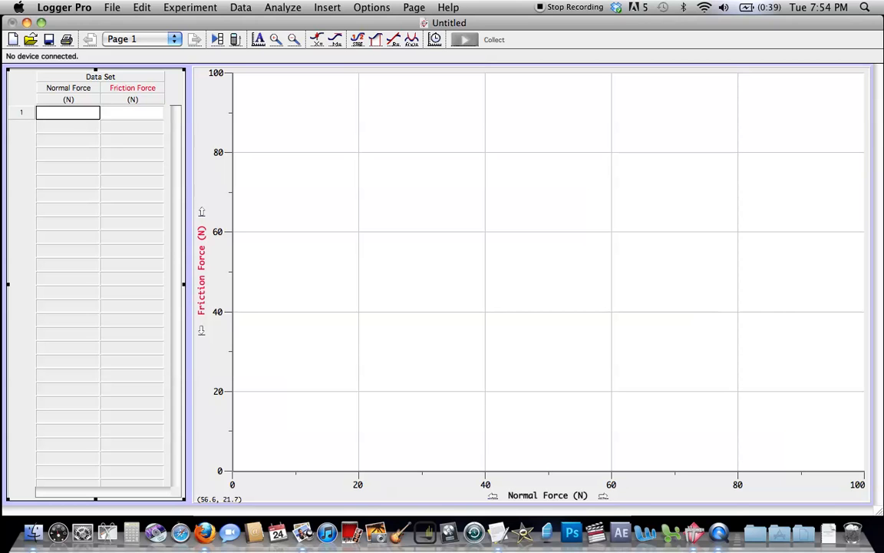
{"action": "key", "text": "Tab"}
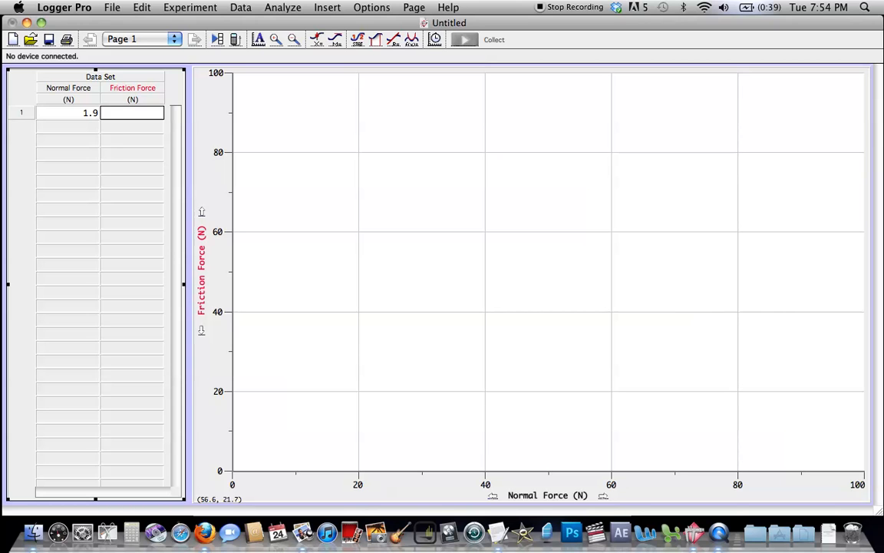
{"action": "type", "text": "1.2"}
{"action": "key", "text": "Return"}
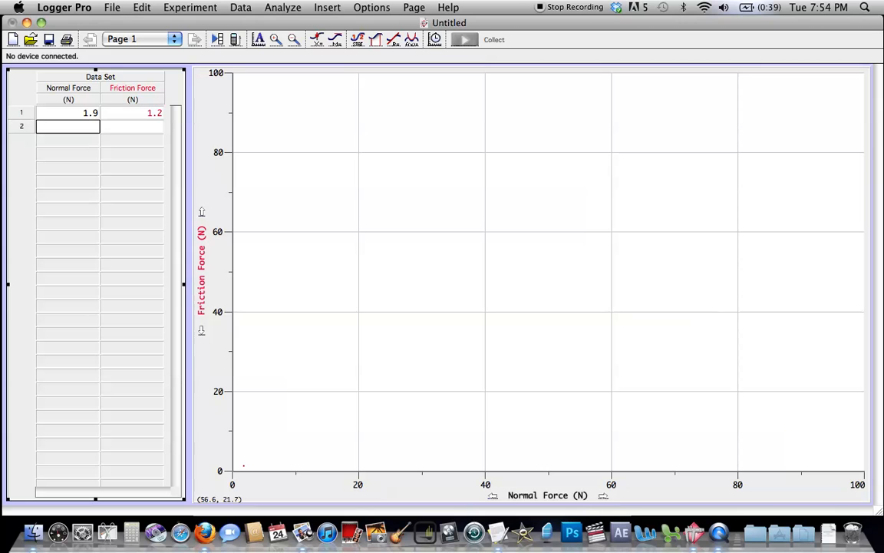
{"action": "key", "text": "Tab"}
{"action": "type", "text": "1.6"}
{"action": "key", "text": "Return"}
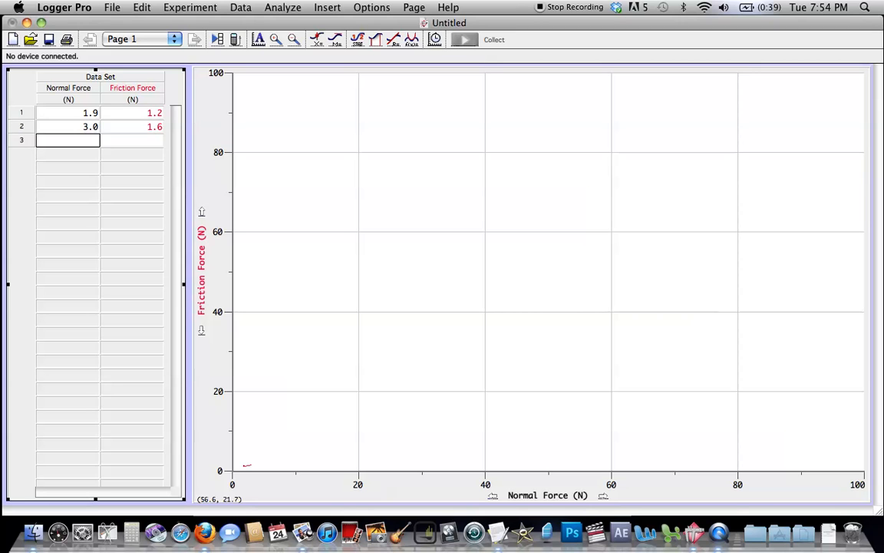
{"action": "type", "text": "4.2"}
{"action": "key", "text": "Tab"}
{"action": "type", "text": "2.7"}
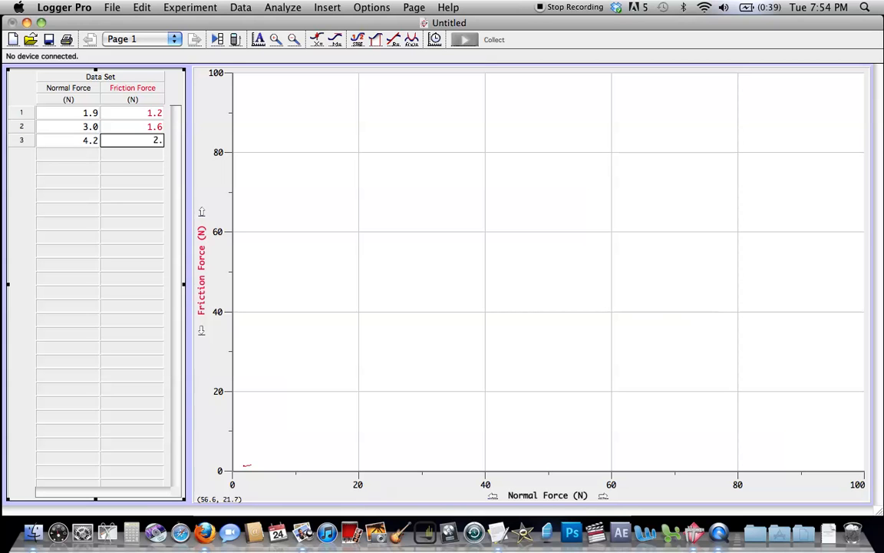
{"action": "key", "text": "Return"}
Enter 10.1 and 5.2 in row 4 and 15.8 and 8.5 in row 5 of the data table
{"action": "type", "text": "10.1"}
{"action": "key", "text": "Tab"}
{"action": "type", "text": "5."}
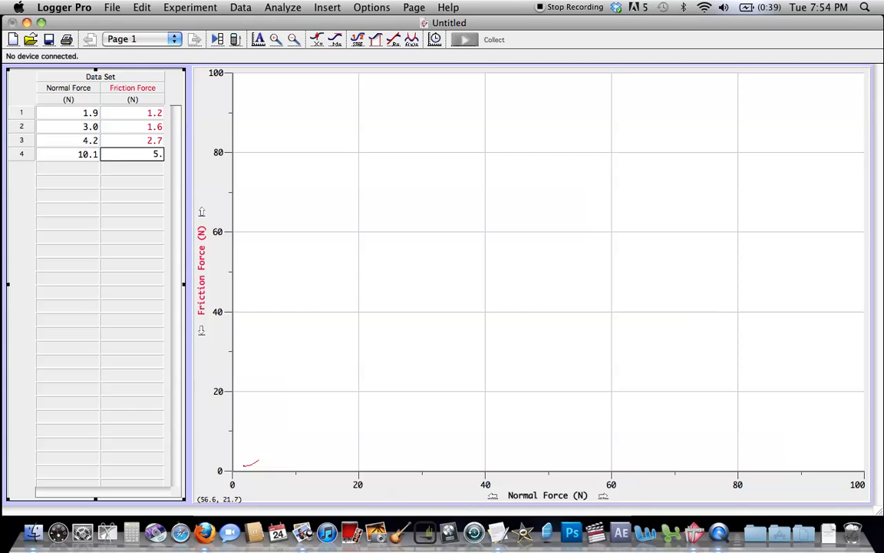
{"action": "type", "text": "2"}
{"action": "key", "text": "Return"}
{"action": "type", "text": "15.8"}
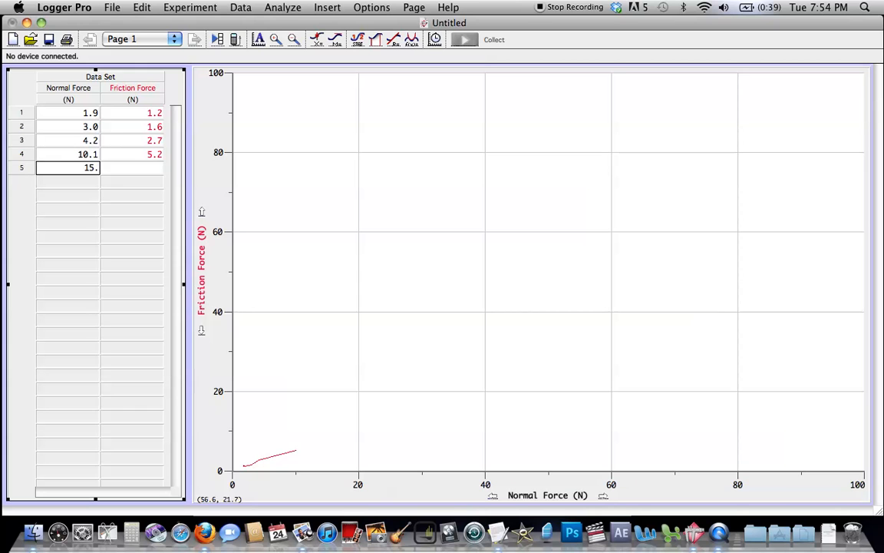
{"action": "key", "text": "Tab"}
{"action": "type", "text": "8"}
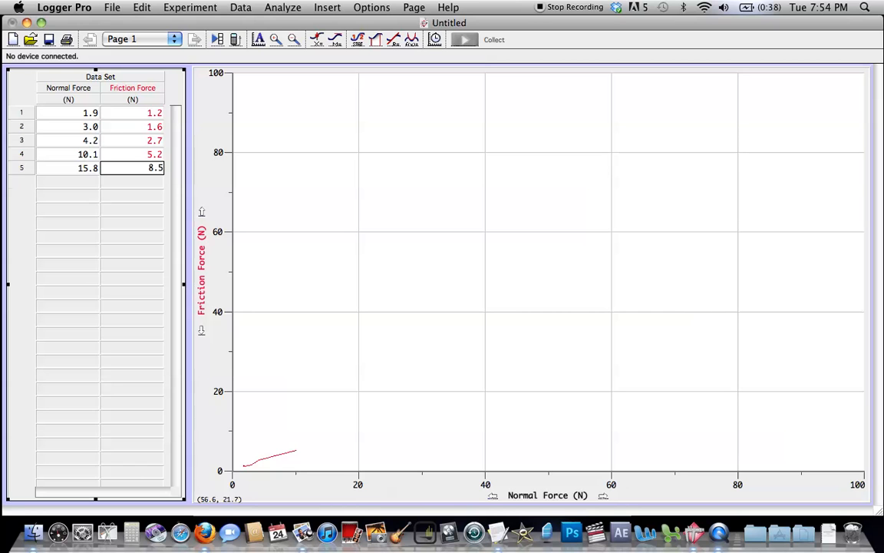
{"action": "key", "text": "Return"}
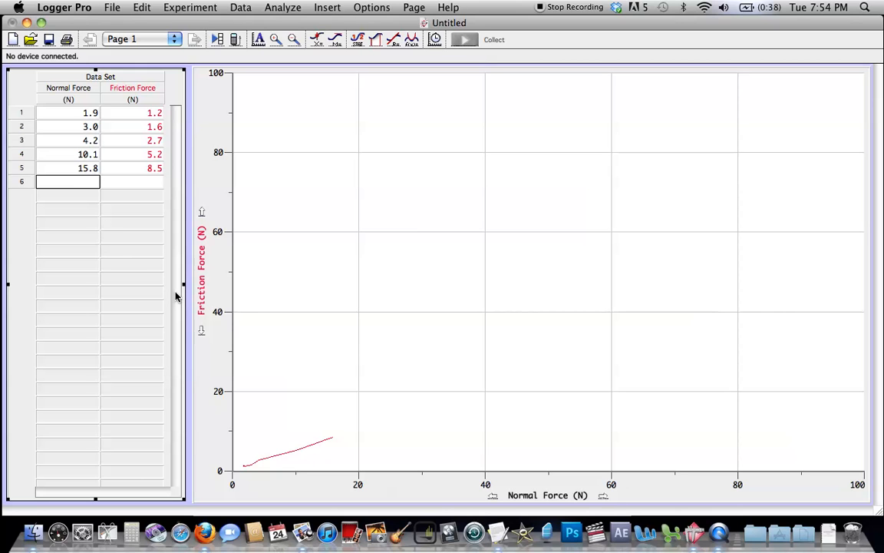
Add two trial data points, 60 and 60 in row 6 and 1 and 50 in row 7
{"action": "type", "text": "60"}
{"action": "key", "text": "Tab"}
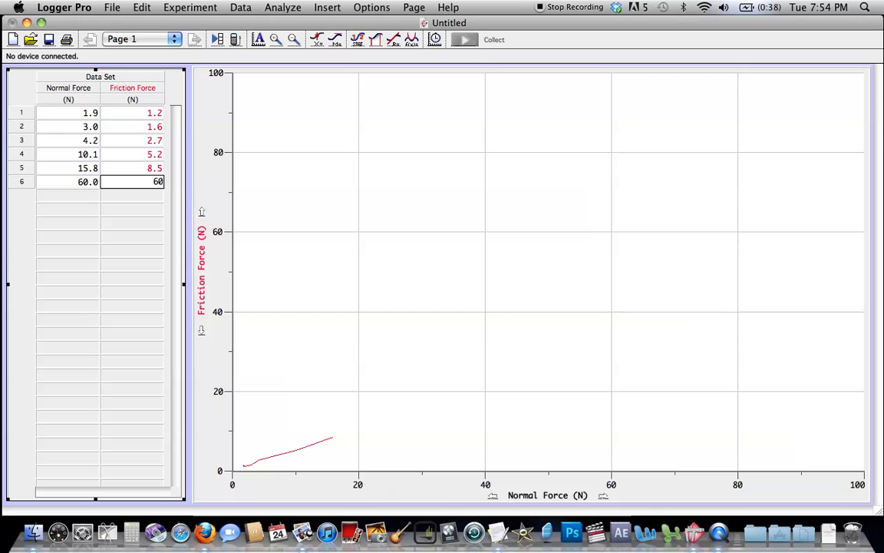
{"action": "key", "text": "Return"}
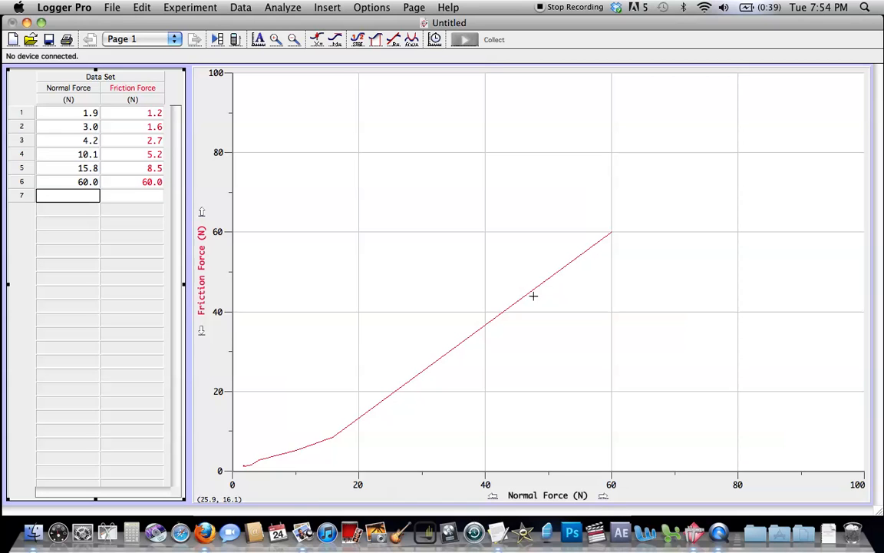
{"action": "left_click_drag", "start_coordinate": [378, 449], "coordinate": [315, 512]}
{"action": "left_click", "coordinate": [459, 420]}
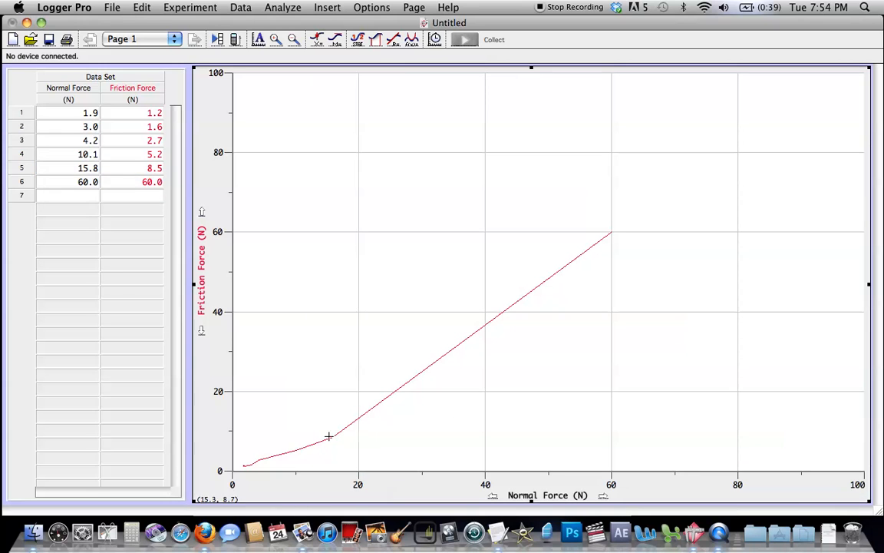
{"action": "left_click", "coordinate": [81, 195]}
{"action": "type", "text": "1"}
{"action": "key", "text": "Tab"}
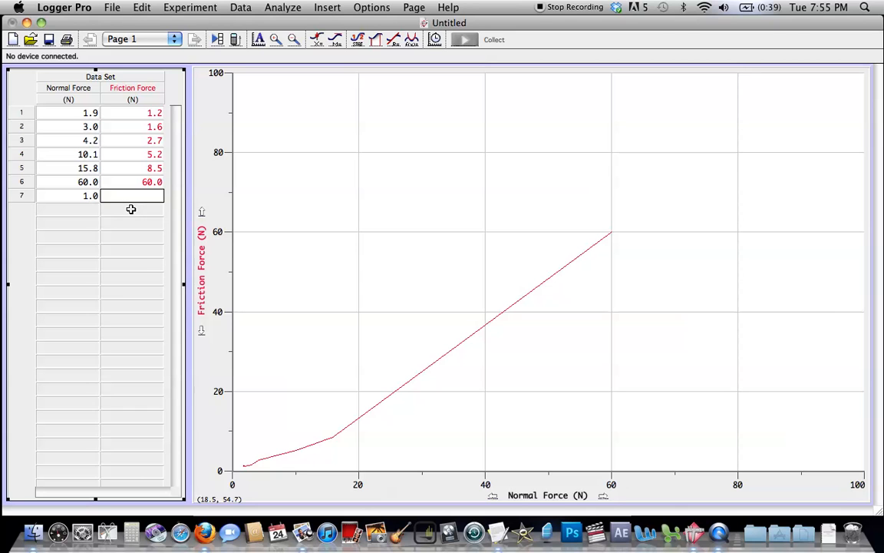
{"action": "type", "text": "50"}
{"action": "key", "text": "Tab"}
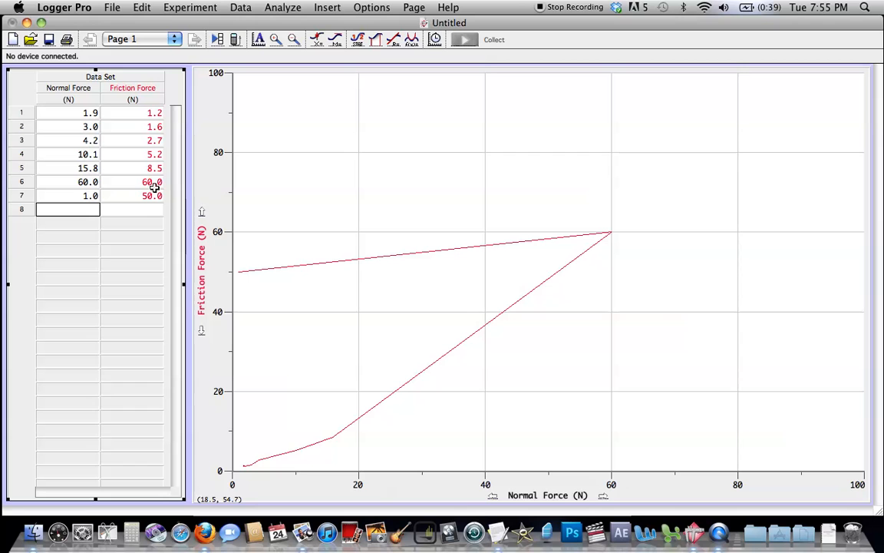
Clear the normal and friction force values from rows 6 and 7
{"action": "left_click", "coordinate": [114, 195]}
{"action": "key", "text": "BackSpace"}
{"action": "key", "text": "Left"}
{"action": "key", "text": "BackSpace"}
{"action": "key", "text": "Up"}
{"action": "key", "text": "BackSpace"}
{"action": "key", "text": "Right"}
{"action": "key", "text": "BackSpace"}
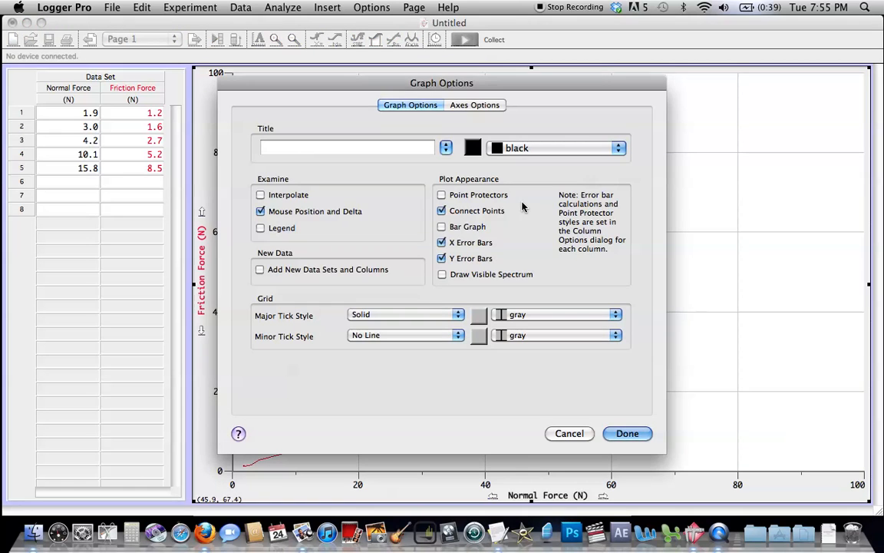
Title the graph "Draggin Sandpaper Against Wood" in the graph options
{"action": "left_click", "coordinate": [303, 151]}
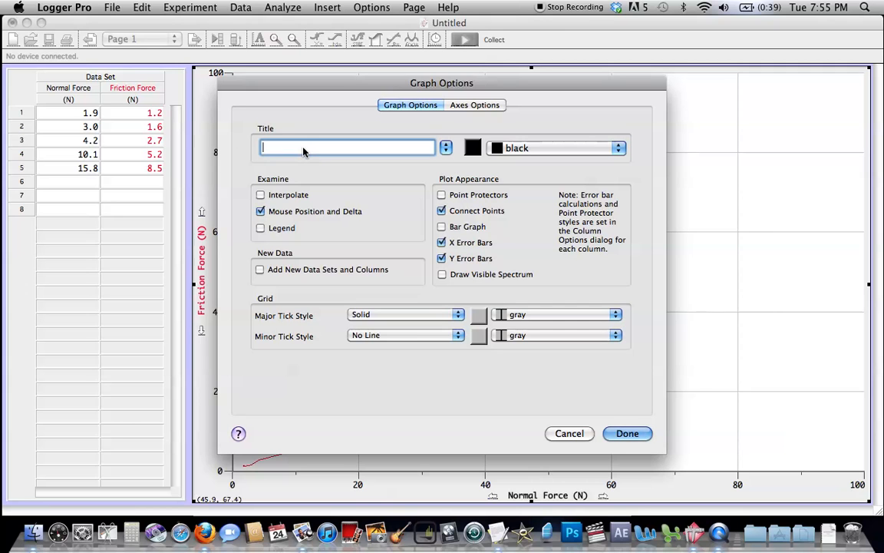
{"action": "type", "text": "Draggin"}
{"action": "type", "text": " Sandpaper "}
{"action": "type", "text": "Agi"}
{"action": "type", "text": "ainst Wood"}
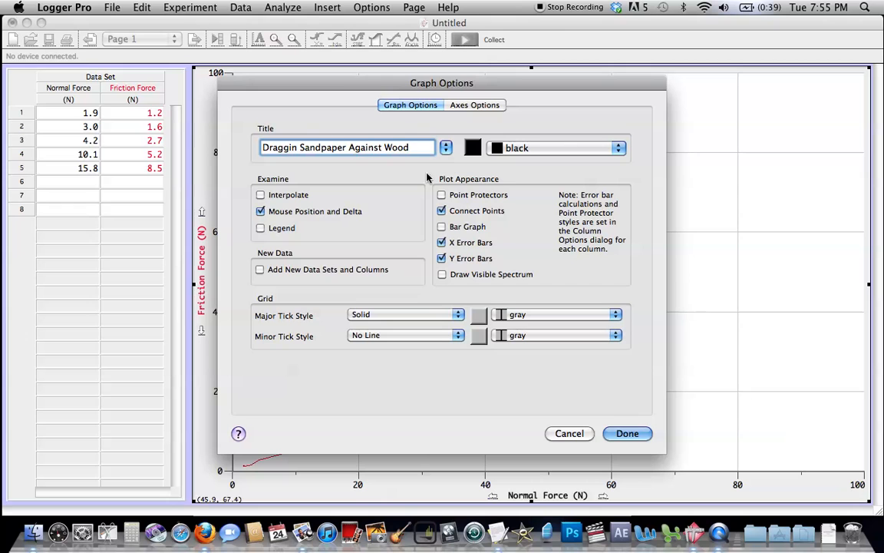
Turn off Connect Points and turn on Point Protectors for the graph, and apply the options
{"action": "left_click", "coordinate": [442, 211]}
{"action": "left_click_drag", "start_coordinate": [304, 88], "coordinate": [463, 91]}
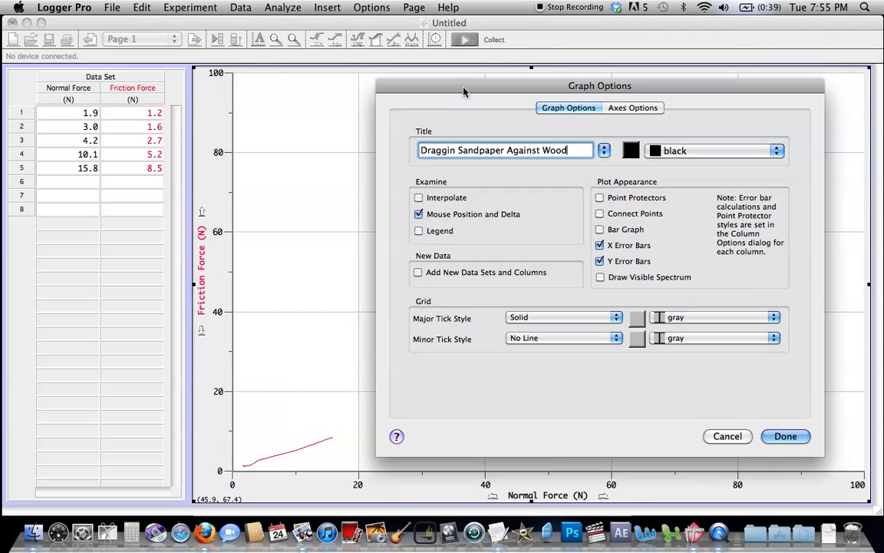
{"action": "left_click", "coordinate": [599, 198]}
{"action": "left_click", "coordinate": [783, 437]}
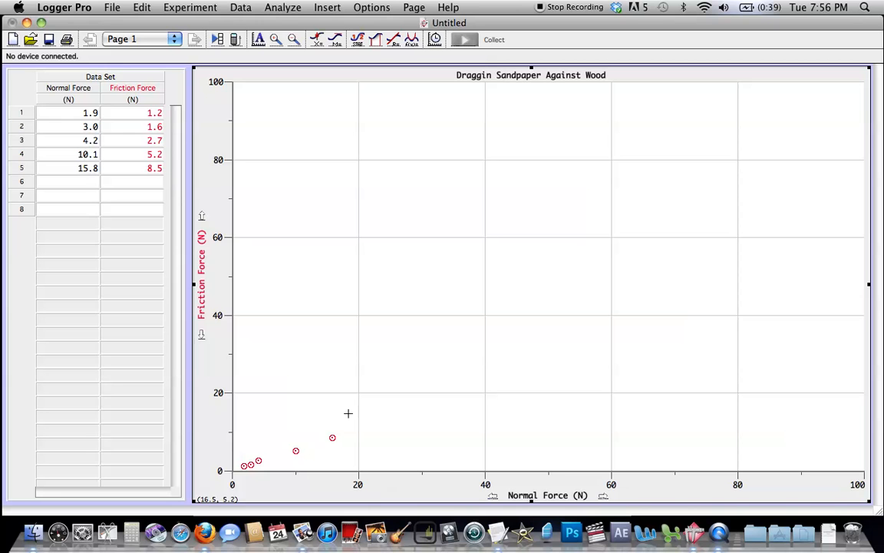
Change the graph title's color to dark purple in the graph options and apply it
{"action": "double_click", "coordinate": [398, 357]}
{"action": "left_click", "coordinate": [540, 148]}
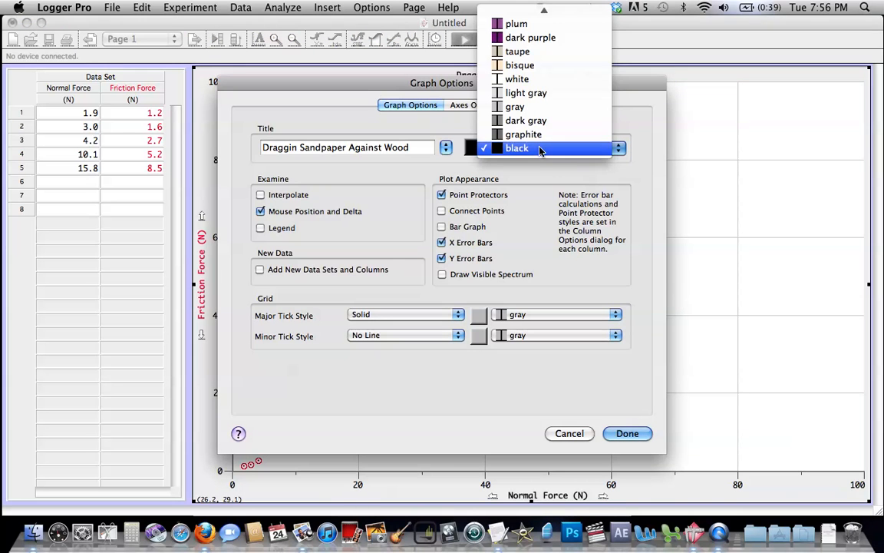
{"action": "left_click", "coordinate": [530, 38]}
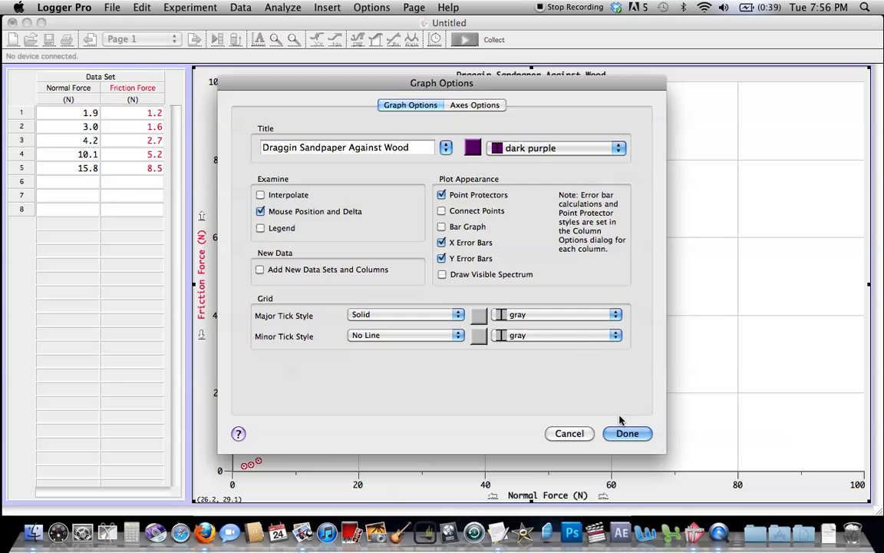
{"action": "left_click", "coordinate": [626, 433]}
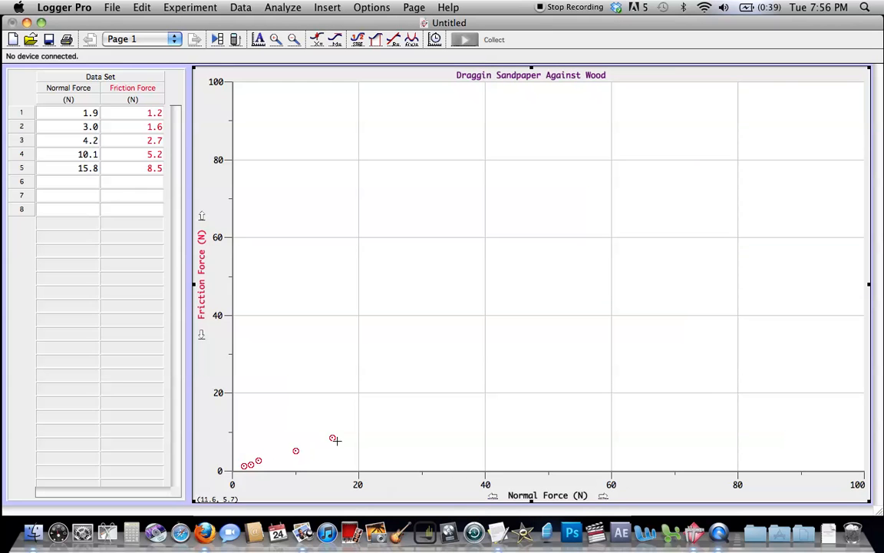
Set the Friction Force column's color to violet and its point protector style to Filled Triangle
{"action": "double_click", "coordinate": [134, 91]}
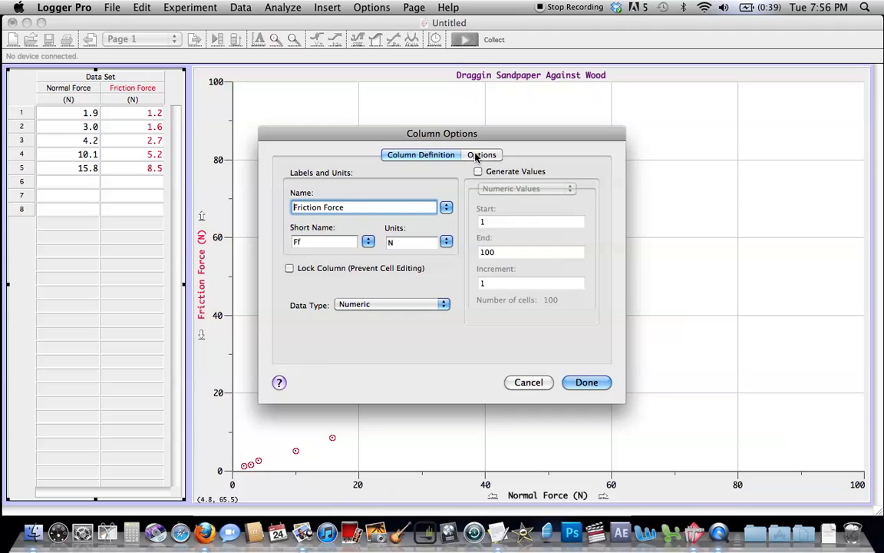
{"action": "left_click", "coordinate": [476, 156]}
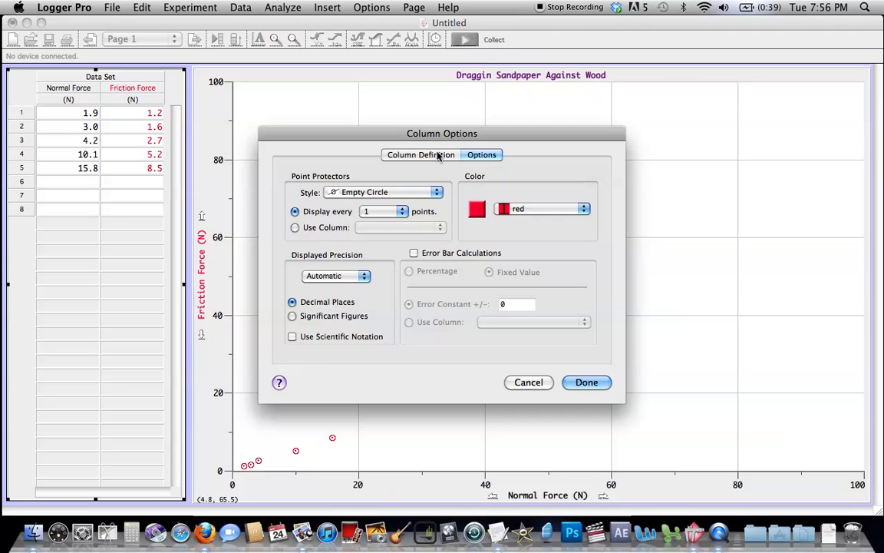
{"action": "left_click", "coordinate": [543, 209]}
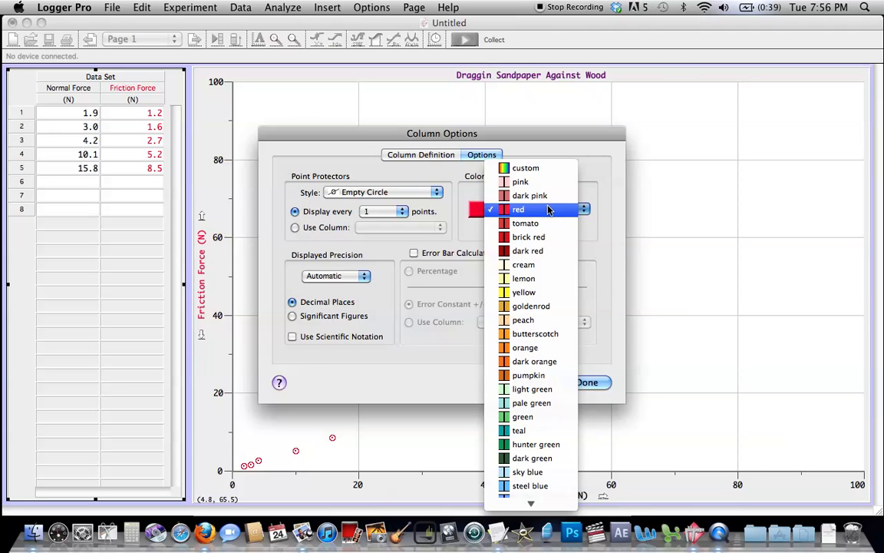
{"action": "scroll", "coordinate": [526, 459], "scroll_direction": "down", "scroll_amount": 10}
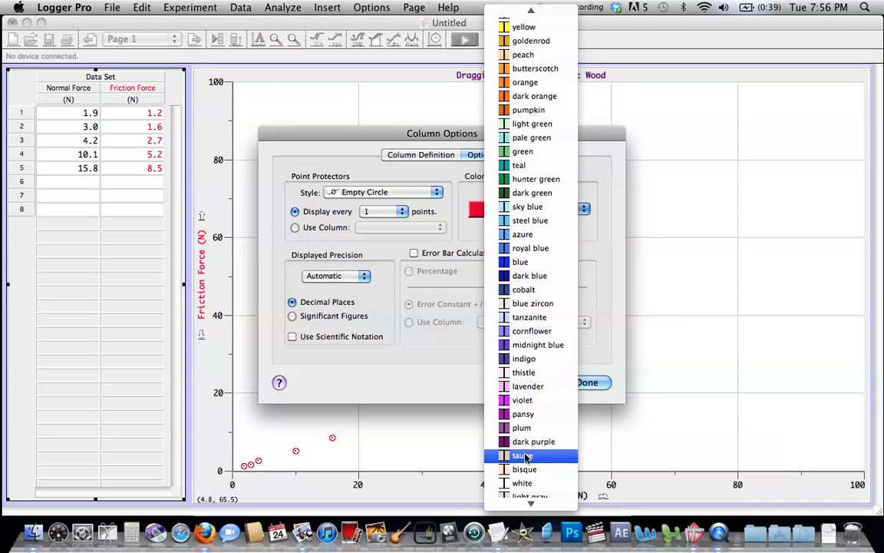
{"action": "left_click", "coordinate": [523, 402]}
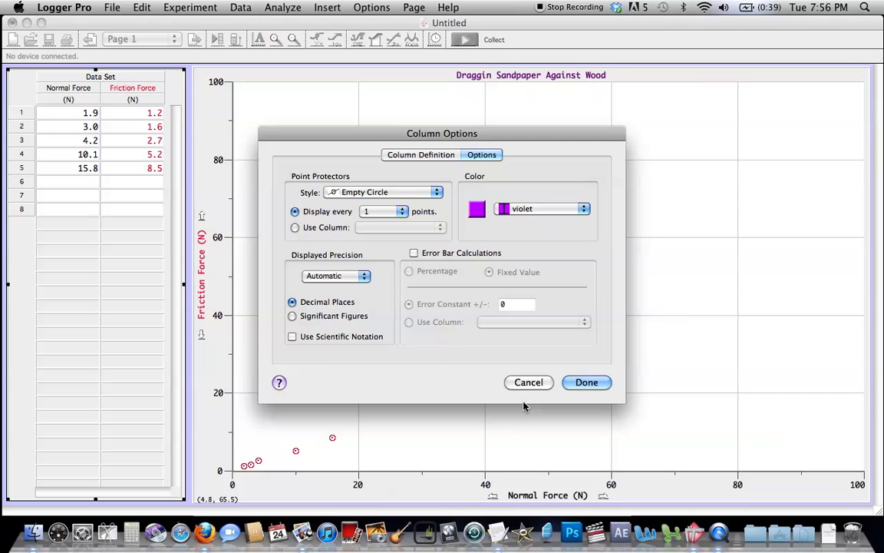
{"action": "left_click", "coordinate": [398, 193]}
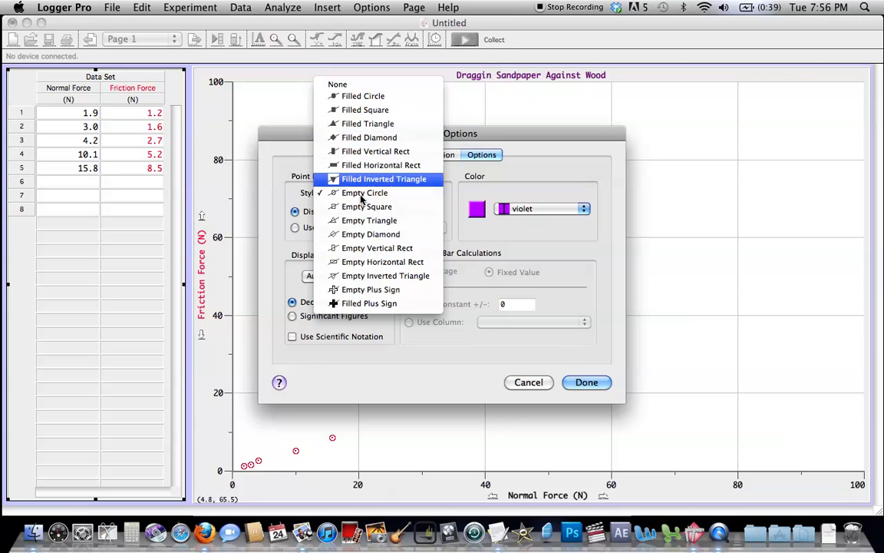
{"action": "left_click", "coordinate": [367, 123]}
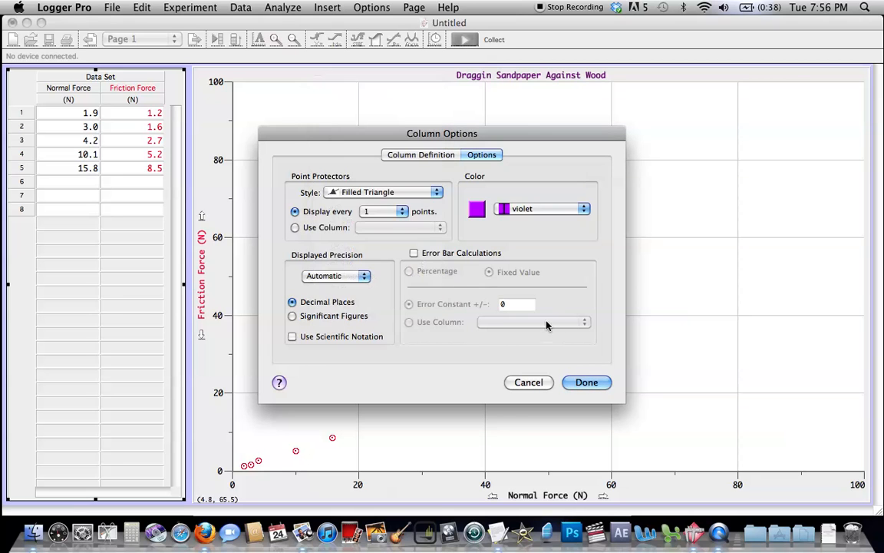
{"action": "left_click", "coordinate": [588, 382]}
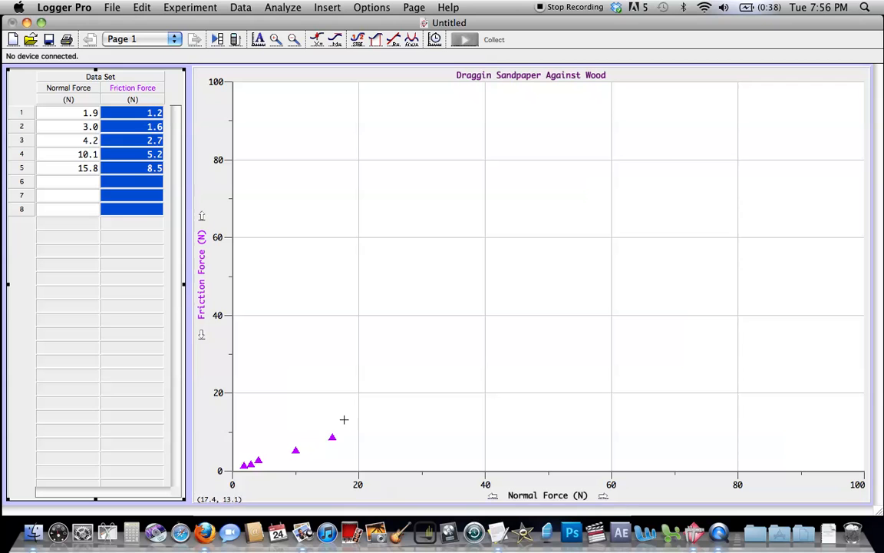
{"action": "left_click", "coordinate": [382, 424]}
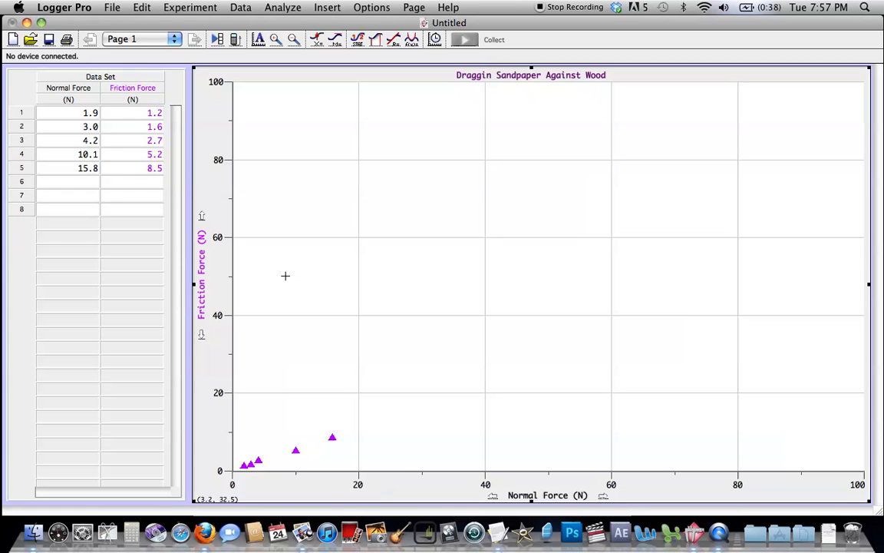
Change the Friction Force point protector style to Empty Triangle and apply the column options
{"action": "double_click", "coordinate": [132, 90]}
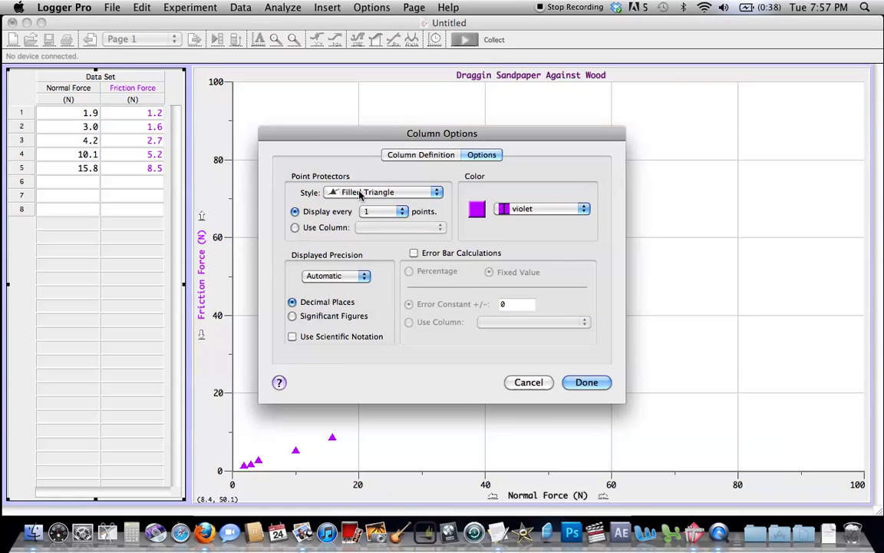
{"action": "left_click", "coordinate": [354, 193]}
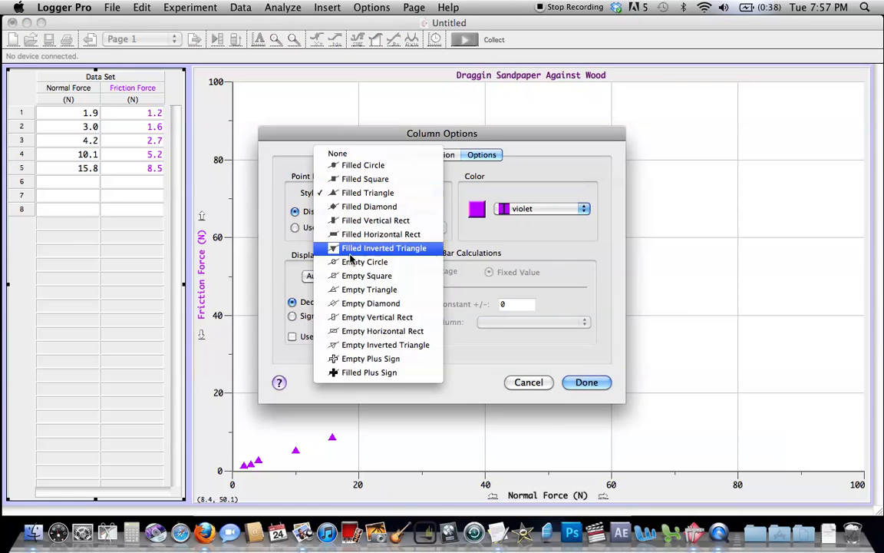
{"action": "left_click", "coordinate": [375, 289]}
{"action": "left_click", "coordinate": [586, 381]}
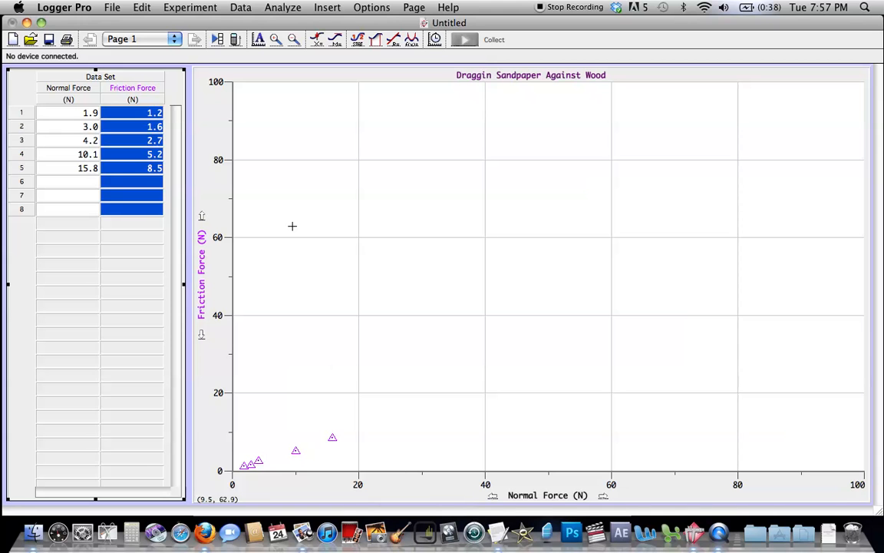
Correct the graph title to "Dragging Sandpaper Against Wood" in the graph options
{"action": "double_click", "coordinate": [502, 160]}
{"action": "left_click", "coordinate": [297, 148]}
{"action": "type", "text": "g"}
{"action": "left_click", "coordinate": [626, 432]}
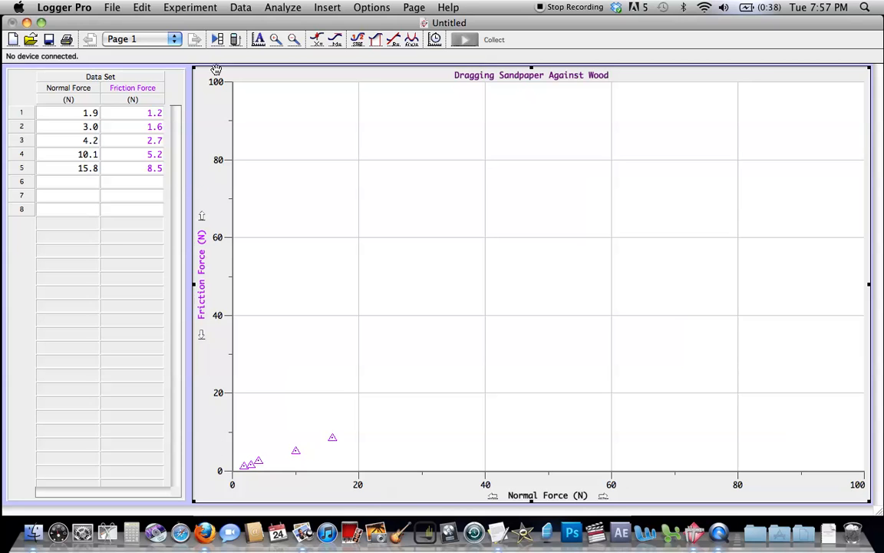
Stretch the friction force axis by hand until it extends past 100 N, and autoscale the graph to the data
{"action": "left_click", "coordinate": [218, 470]}
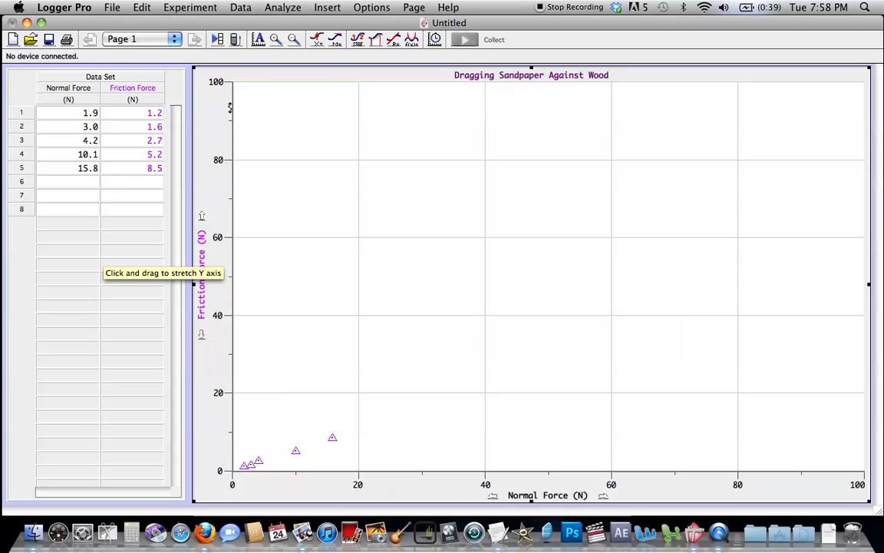
{"action": "left_click_drag", "start_coordinate": [229, 108], "coordinate": [219, 6]}
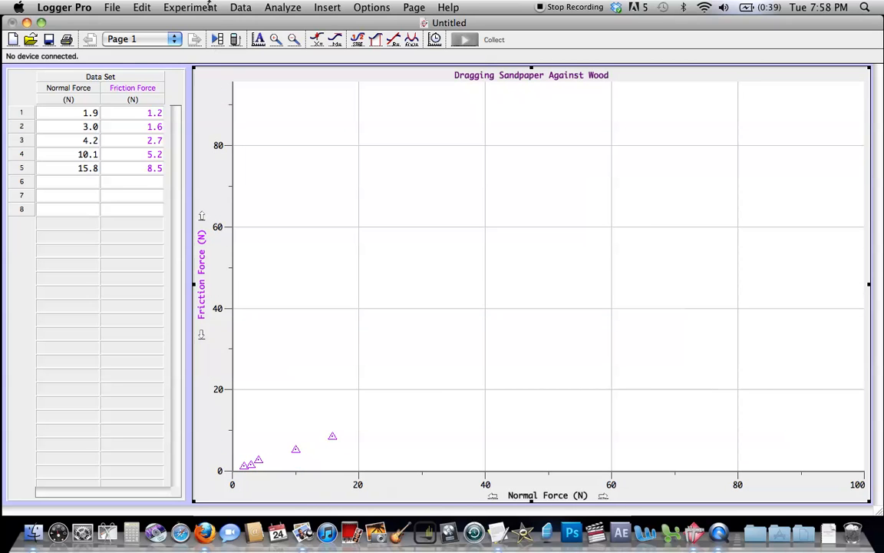
{"action": "left_click_drag", "start_coordinate": [214, 65], "coordinate": [222, 114]}
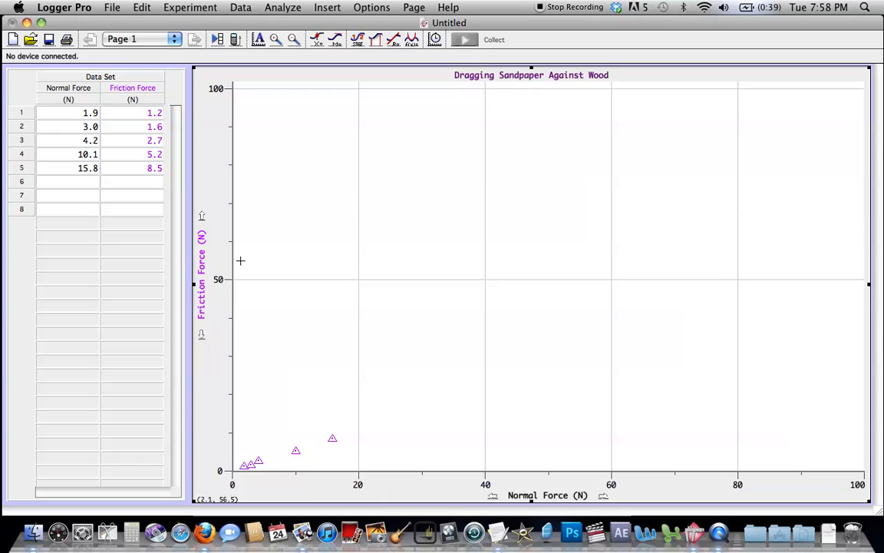
{"action": "mouse_move", "coordinate": [230, 281]}
{"action": "left_mouse_down"}
{"action": "mouse_move", "coordinate": [230, 262]}
{"action": "mouse_move", "coordinate": [229, 286]}
{"action": "left_mouse_up"}
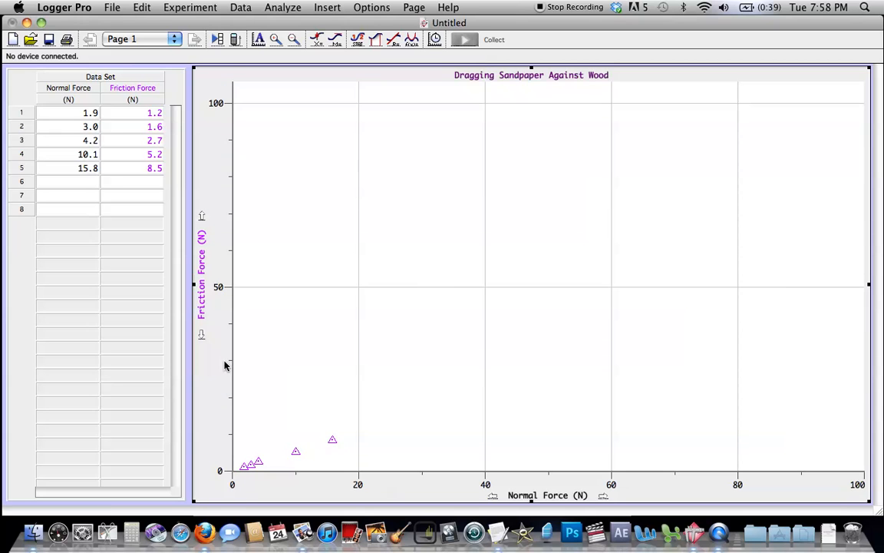
{"action": "mouse_move", "coordinate": [229, 377]}
{"action": "left_mouse_down"}
{"action": "mouse_move", "coordinate": [230, 327]}
{"action": "mouse_move", "coordinate": [231, 387]}
{"action": "left_mouse_up"}
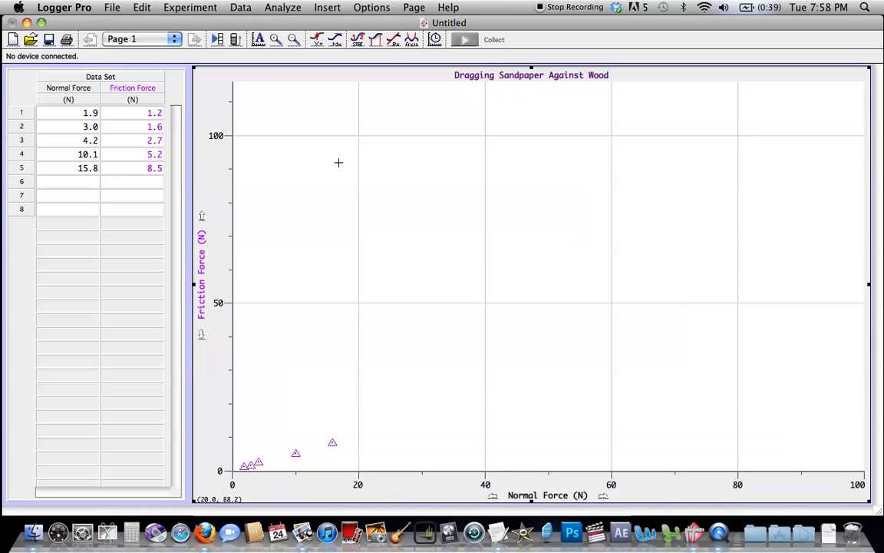
{"action": "left_click", "coordinate": [258, 39]}
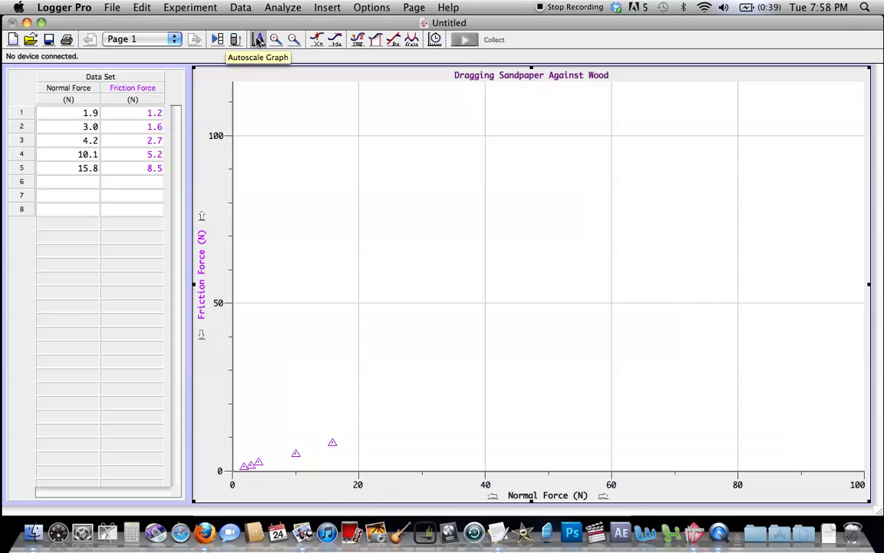
{"action": "left_click", "coordinate": [258, 41]}
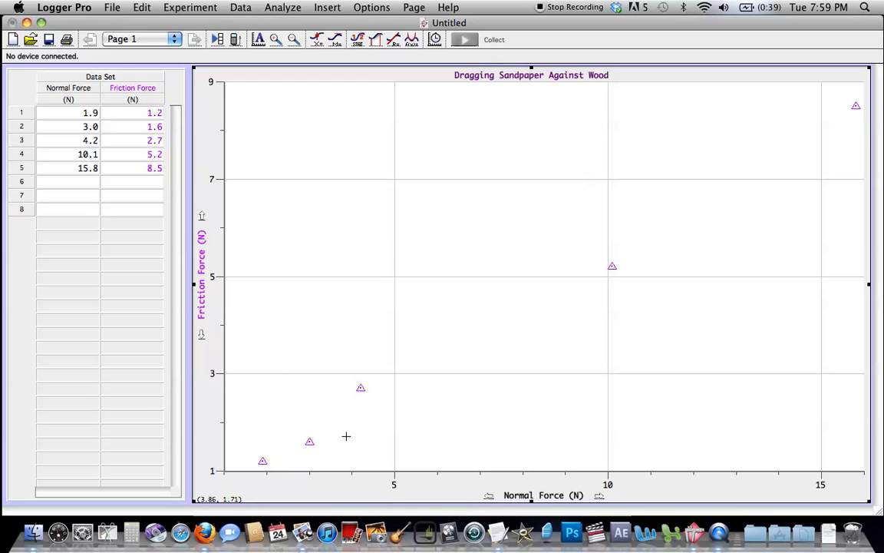
Add a trial data point in row 6 with a normal force of 60 and a friction force of 60
{"action": "left_click", "coordinate": [87, 185]}
{"action": "type", "text": "60"}
{"action": "key", "text": "Tab"}
{"action": "type", "text": "60"}
{"action": "key", "text": "Return"}
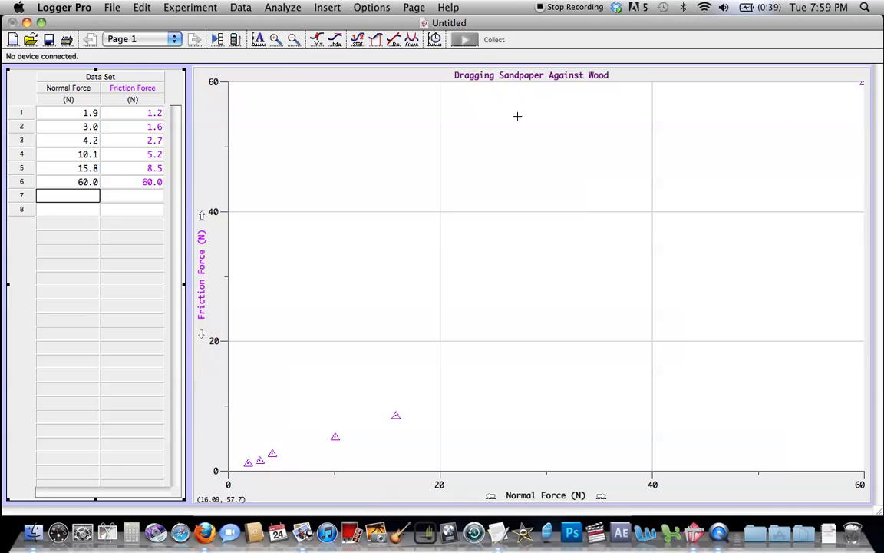
Autoscale the graph and stretch both axes slightly past 60 N to bring the trial point inside the plot
{"action": "left_click", "coordinate": [259, 41]}
{"action": "left_click_drag", "start_coordinate": [226, 107], "coordinate": [227, 120]}
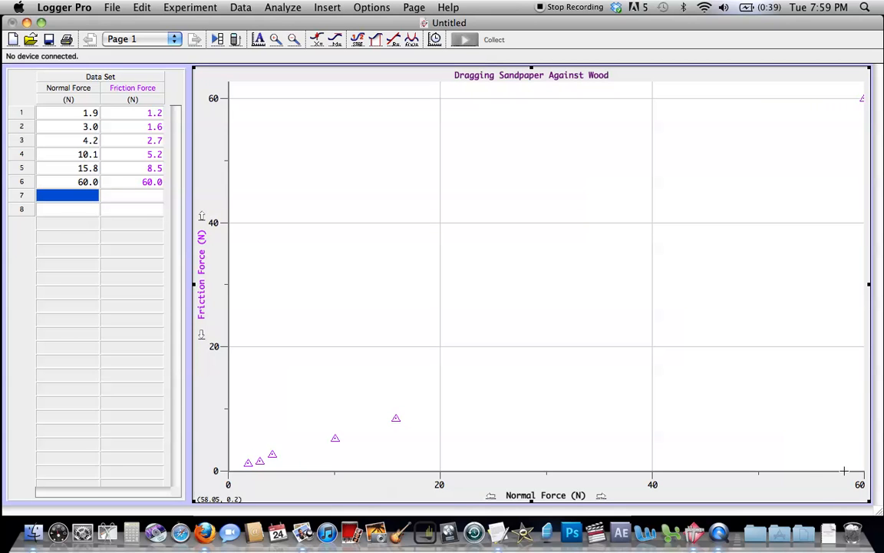
{"action": "left_click_drag", "start_coordinate": [845, 472], "coordinate": [810, 472]}
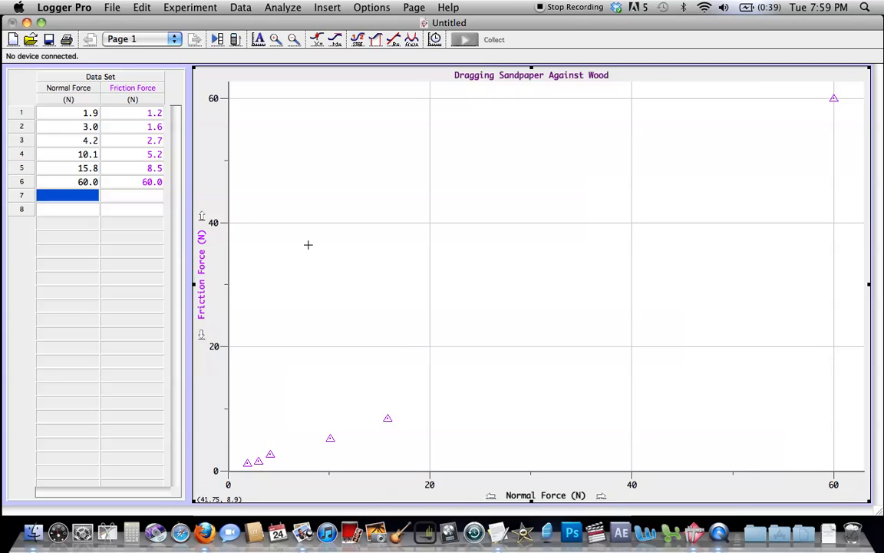
Clear both force values from row 6 and autoscale the graph to the remaining data
{"action": "left_click", "coordinate": [73, 179]}
{"action": "key", "text": "BackSpace"}
{"action": "key", "text": "Tab"}
{"action": "key", "text": "BackSpace"}
{"action": "left_click", "coordinate": [259, 39]}
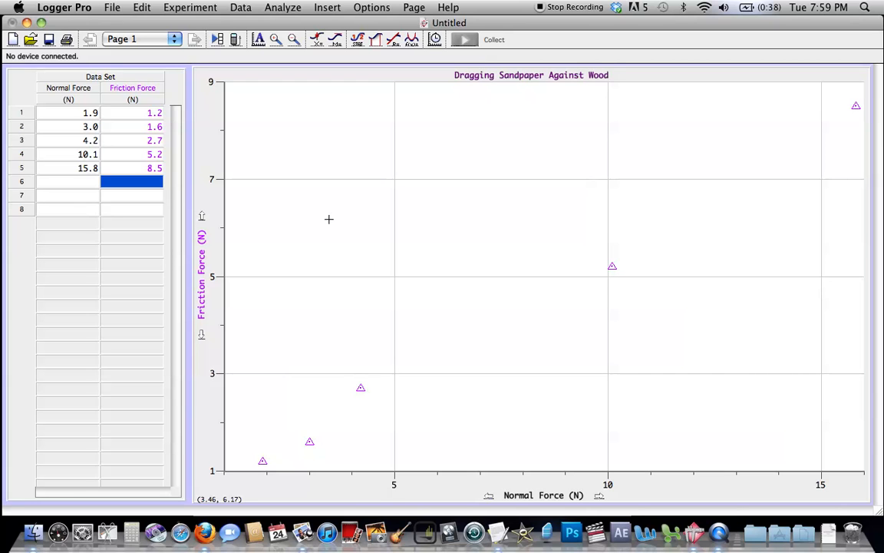
Set the y-axis range from 0 to 10 in the graph's axes options
{"action": "double_click", "coordinate": [460, 230]}
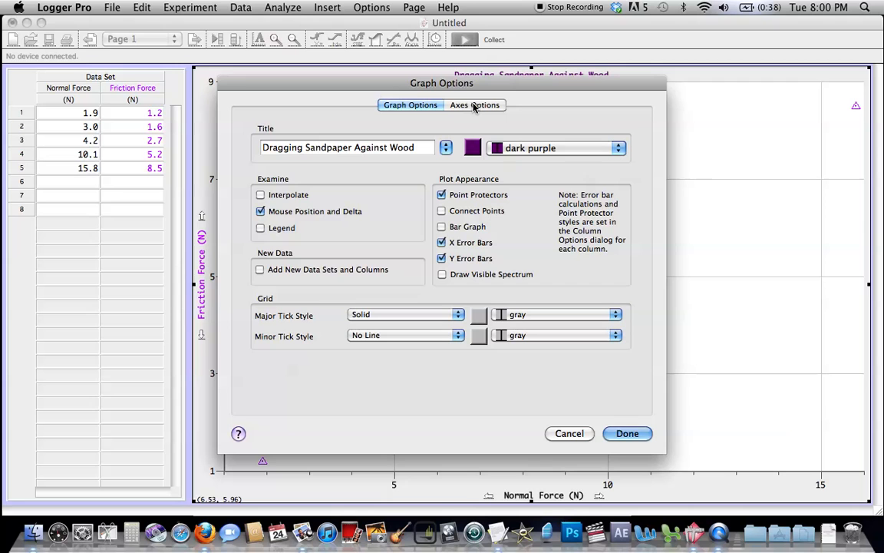
{"action": "left_click", "coordinate": [474, 106]}
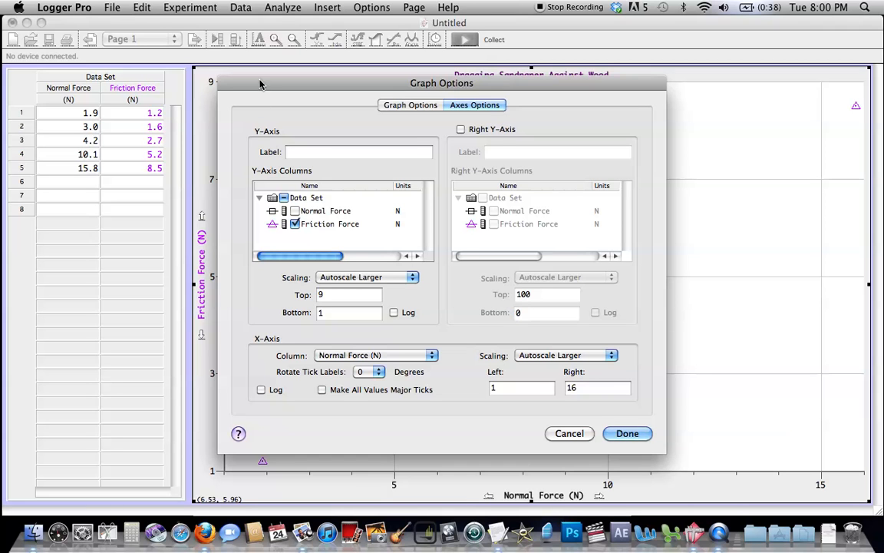
{"action": "left_click_drag", "start_coordinate": [261, 89], "coordinate": [292, 90]}
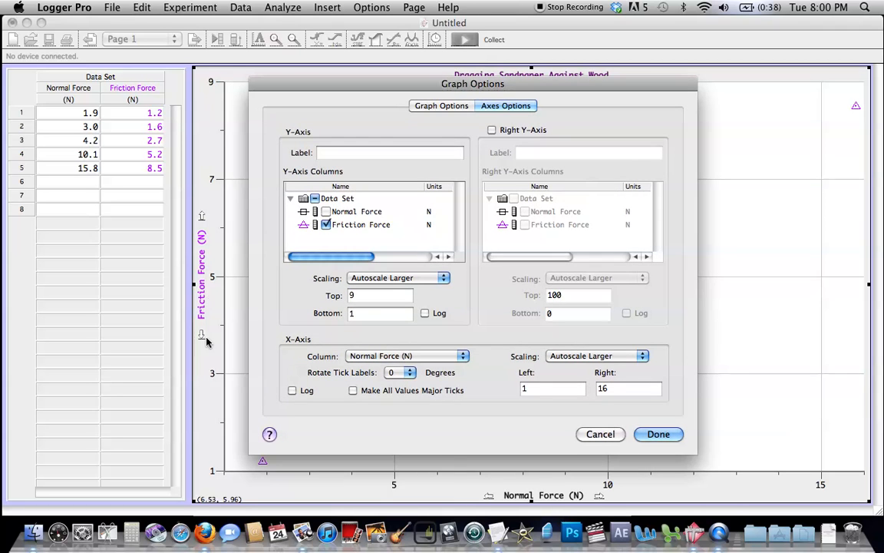
{"action": "double_click", "coordinate": [368, 315]}
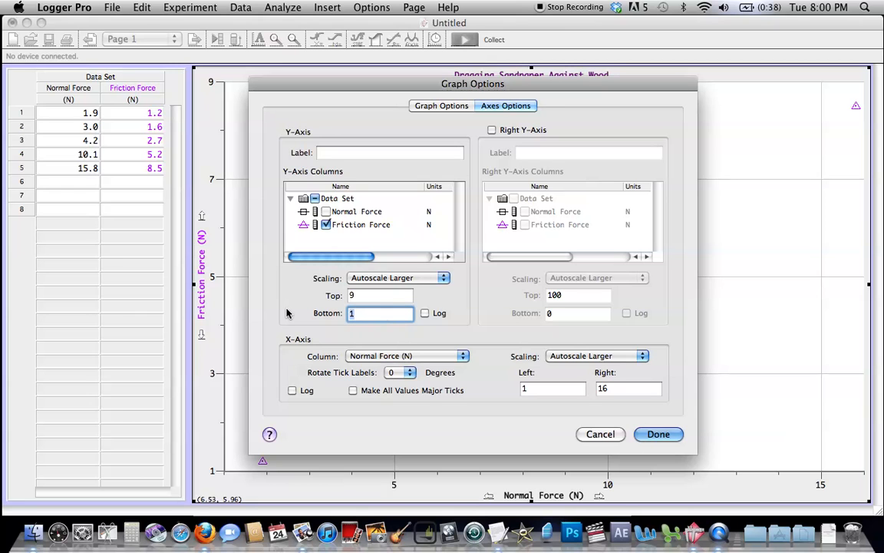
{"action": "type", "text": "0"}
{"action": "key", "text": "shift+Tab"}
{"action": "type", "text": "10"}
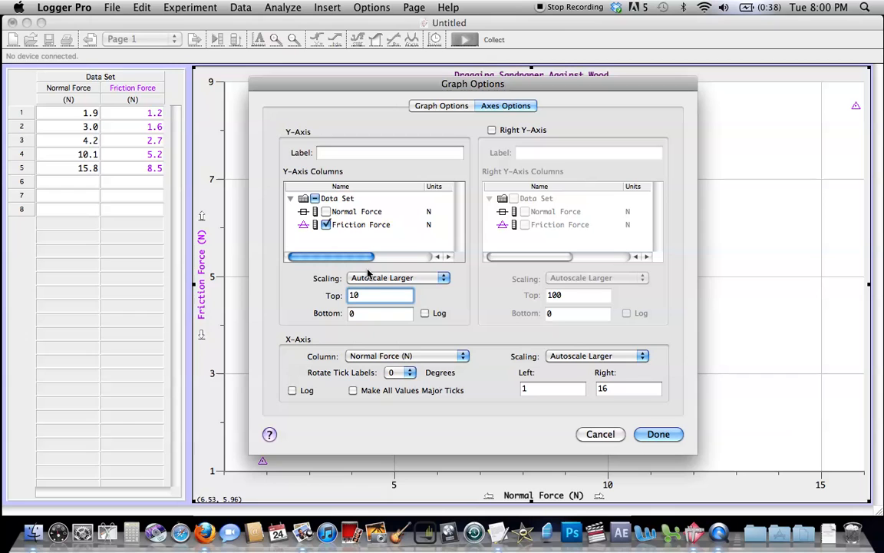
Set the x-axis range from 0 to 20 and apply the axes options
{"action": "left_click", "coordinate": [545, 390]}
{"action": "key", "text": "BackSpace"}
{"action": "type", "text": "0"}
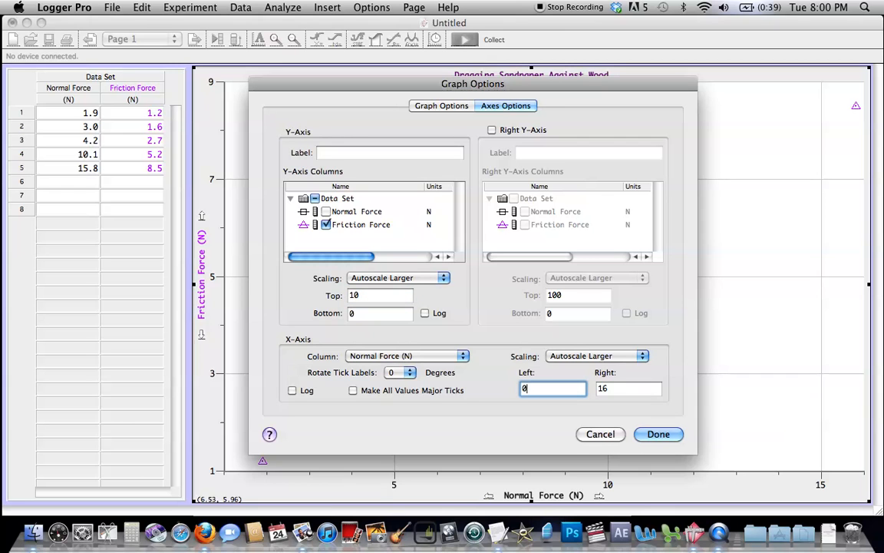
{"action": "key", "text": "Tab"}
{"action": "type", "text": "20"}
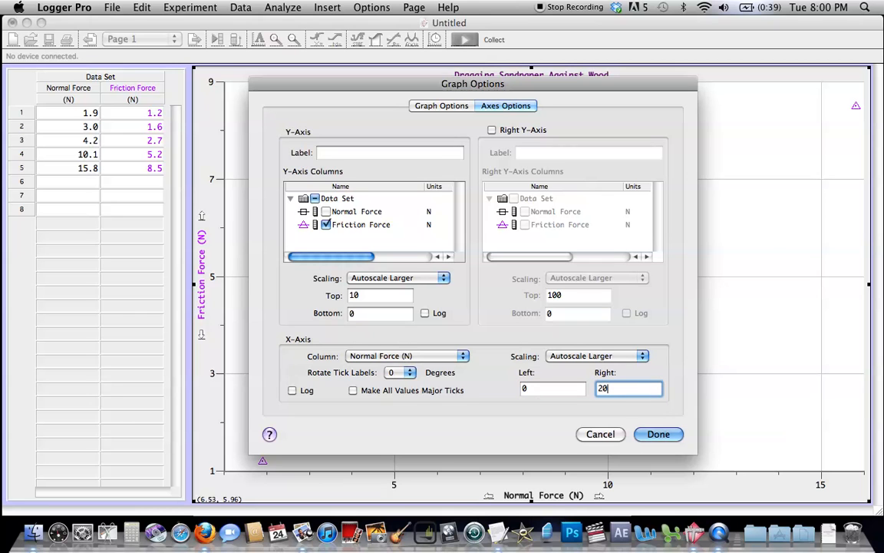
{"action": "left_click", "coordinate": [650, 436]}
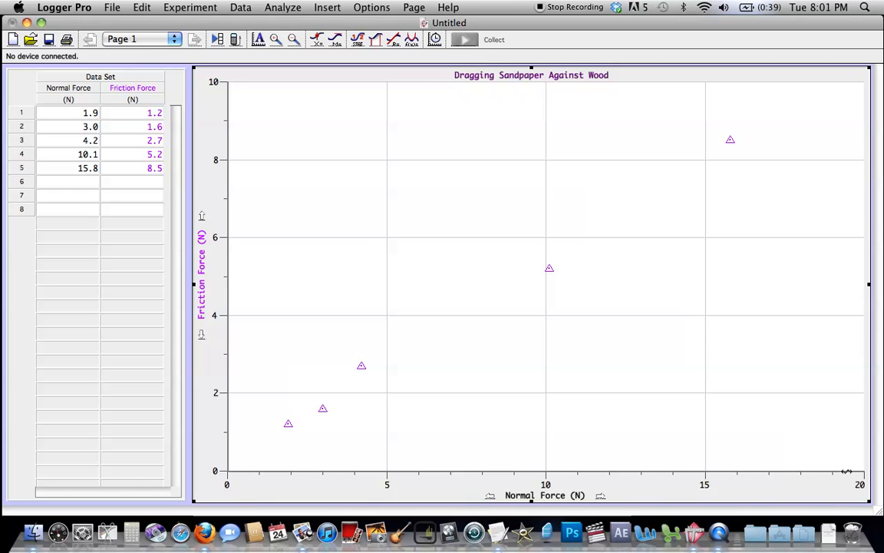
Stretch the graph's x-axis range slightly past 20 N, to about 21.7 N
{"action": "left_click_drag", "start_coordinate": [846, 470], "coordinate": [799, 418]}
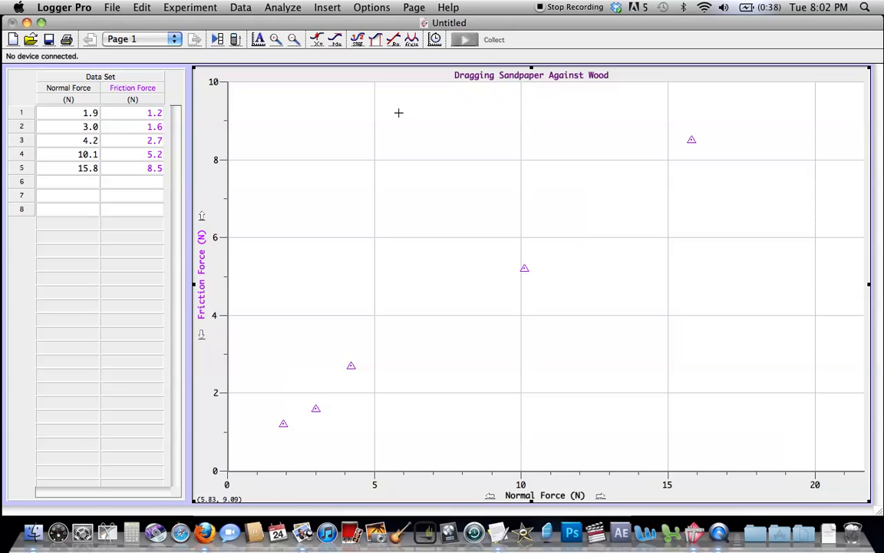
Apply a linear fit to the friction force versus normal force data points
{"action": "left_click", "coordinate": [393, 40]}
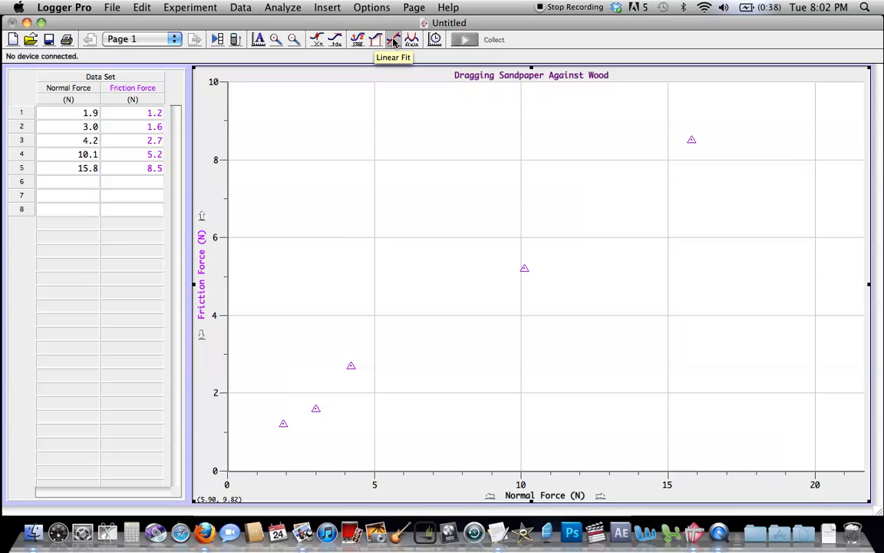
{"action": "left_click", "coordinate": [393, 40]}
{"action": "left_click", "coordinate": [391, 41]}
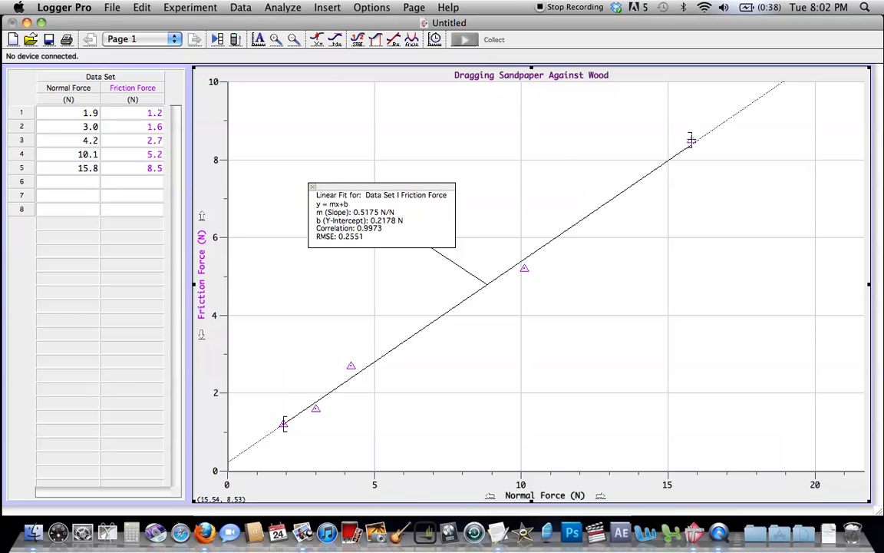
Reposition the linear fit results box in the empty area above the fitted line, then close it to remove the fit
{"action": "left_click_drag", "start_coordinate": [376, 188], "coordinate": [420, 141]}
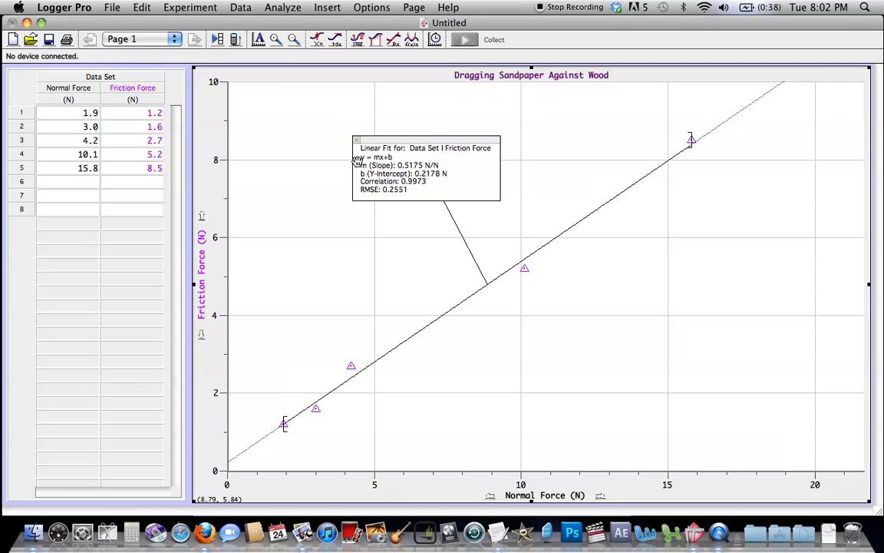
{"action": "left_click_drag", "start_coordinate": [390, 140], "coordinate": [381, 129]}
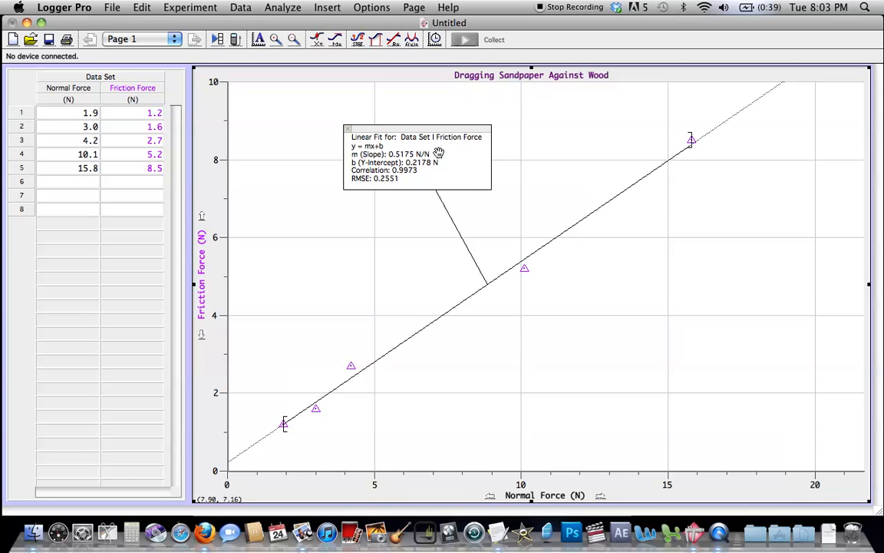
{"action": "left_click_drag", "start_coordinate": [404, 132], "coordinate": [397, 129]}
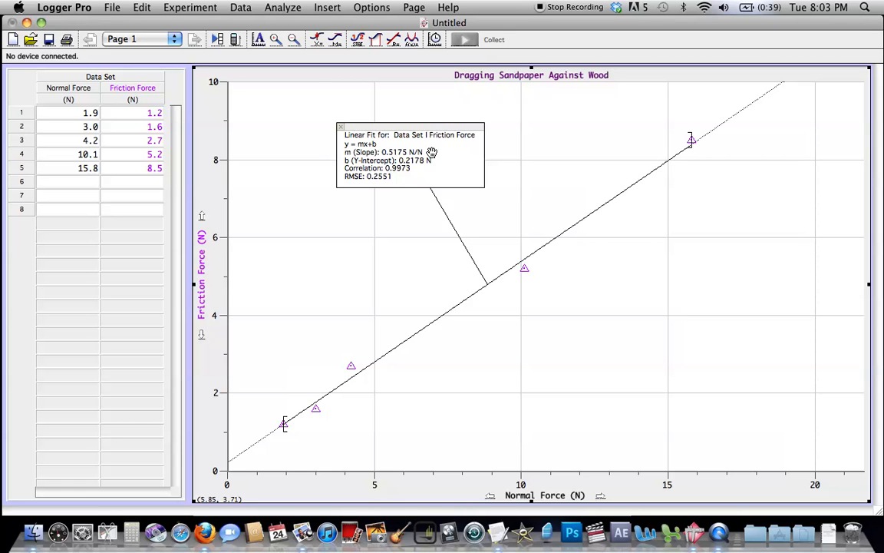
{"action": "left_click_drag", "start_coordinate": [392, 124], "coordinate": [370, 126]}
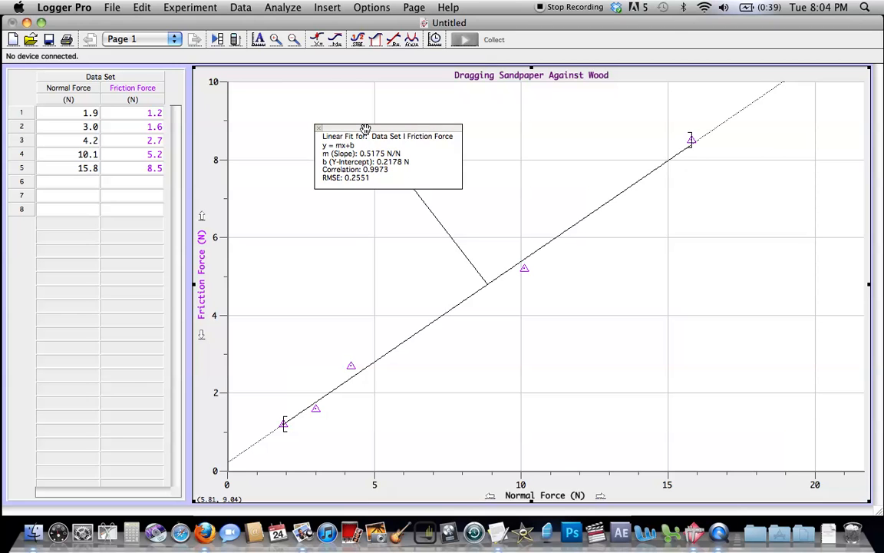
{"action": "left_click_drag", "start_coordinate": [365, 128], "coordinate": [400, 134]}
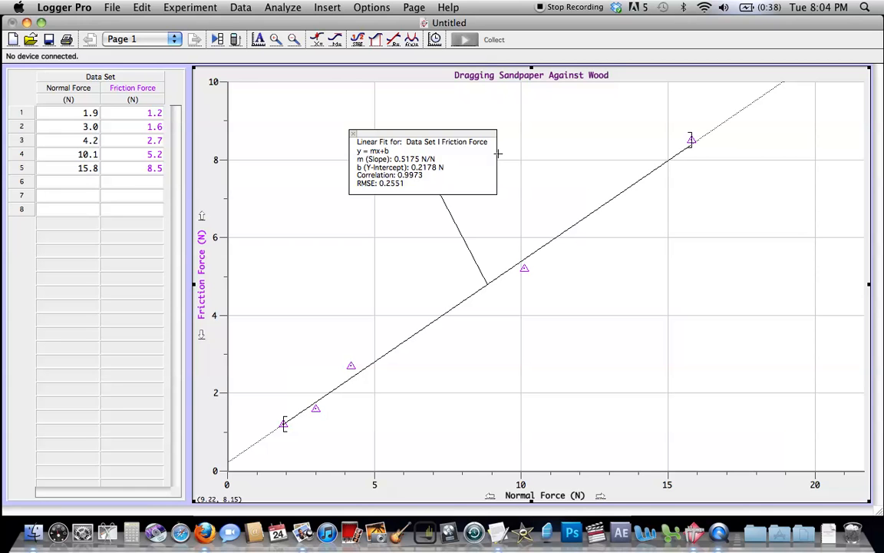
{"action": "left_click", "coordinate": [353, 136]}
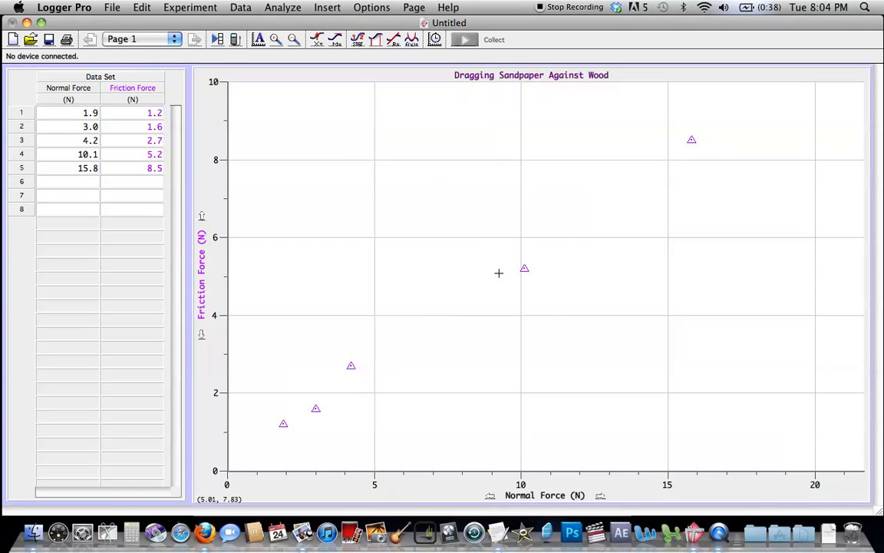